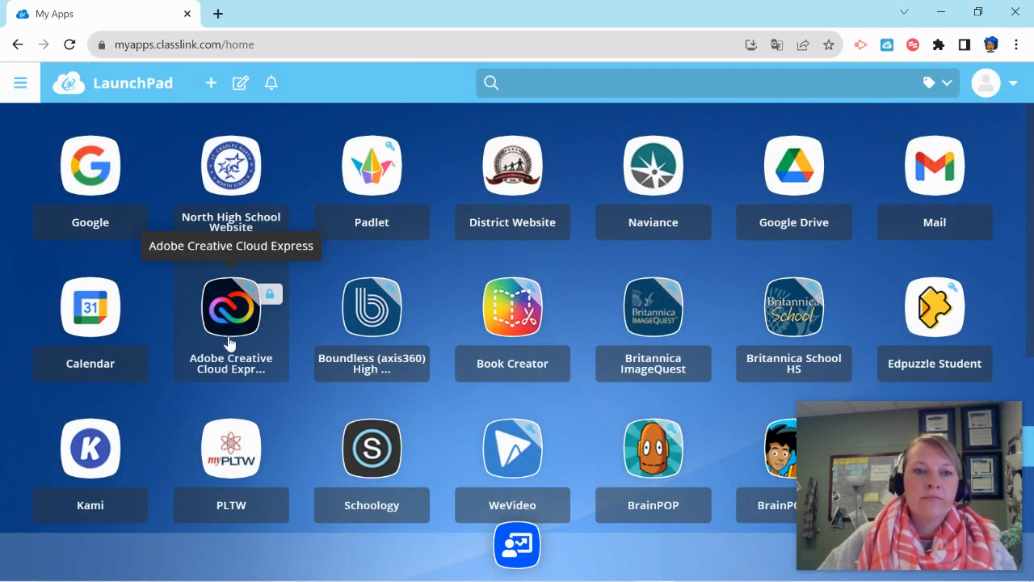
Open Adobe Creative Cloud Express, create a new blank Webpage project, and close the My Apps page.
{"action": "left_click", "coordinate": [231, 339]}
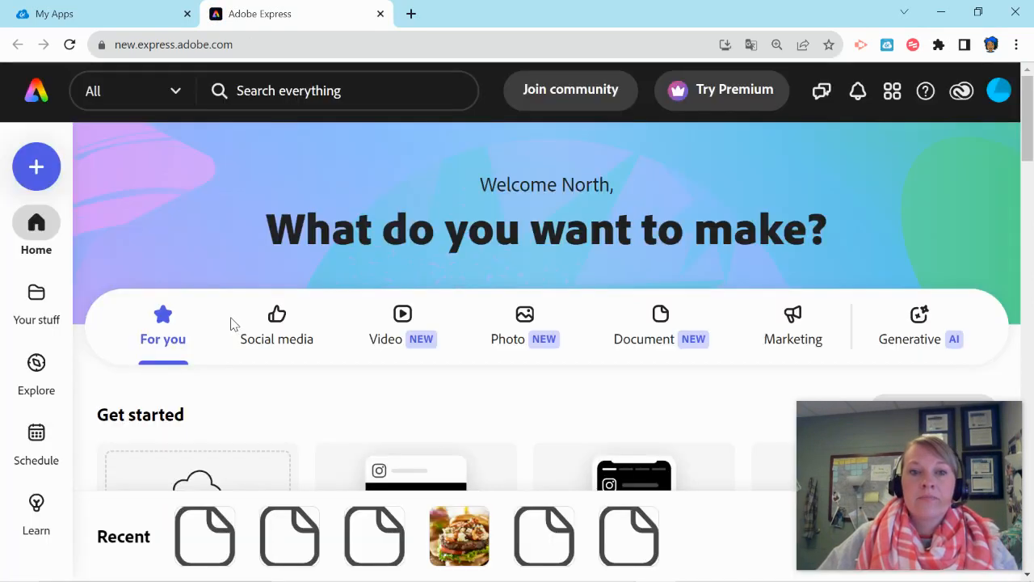
{"action": "left_click", "coordinate": [36, 167]}
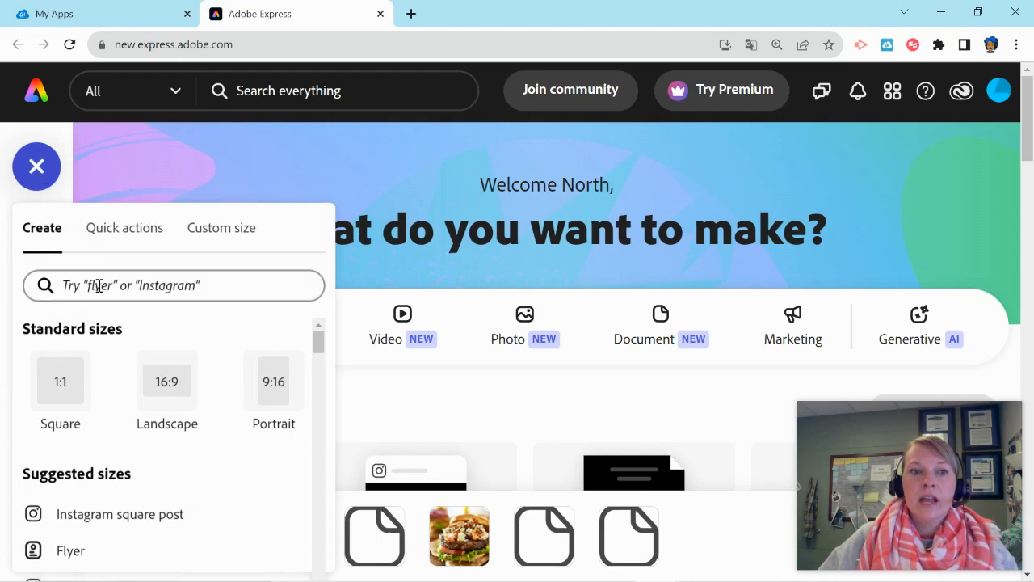
{"action": "left_click", "coordinate": [96, 286]}
{"action": "type", "text": "webpa"}
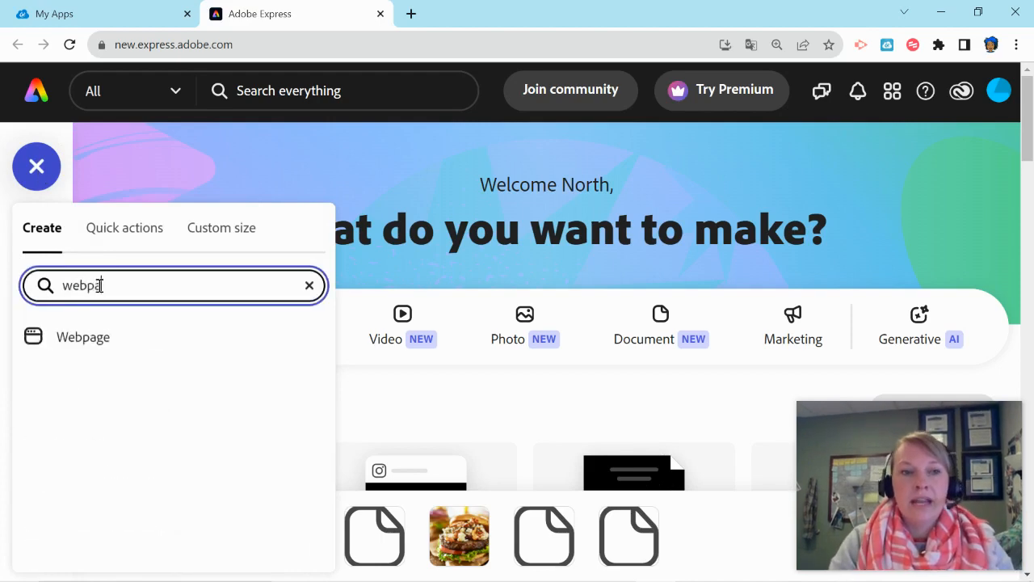
{"action": "left_click", "coordinate": [78, 346]}
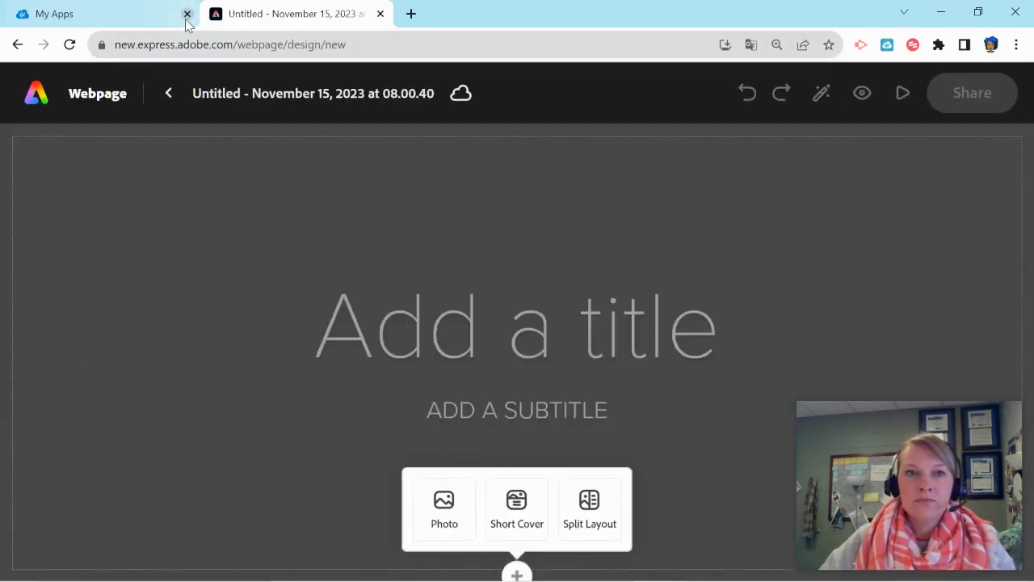
{"action": "left_click", "coordinate": [186, 19]}
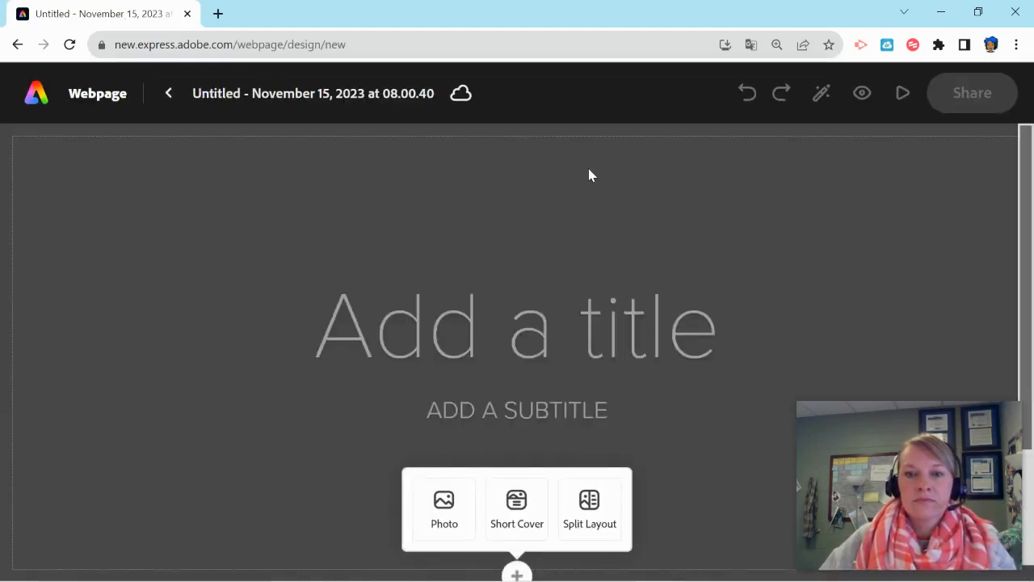
Try to rename the webpage project as "Last Name FIrst Name E10H Blog".
{"action": "left_click", "coordinate": [216, 94]}
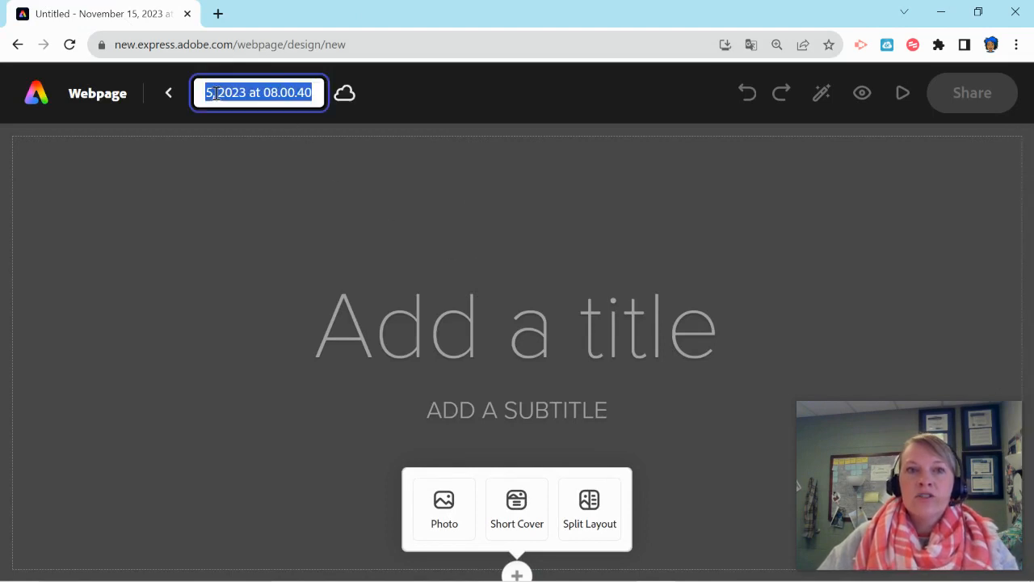
{"action": "type", "text": "L"}
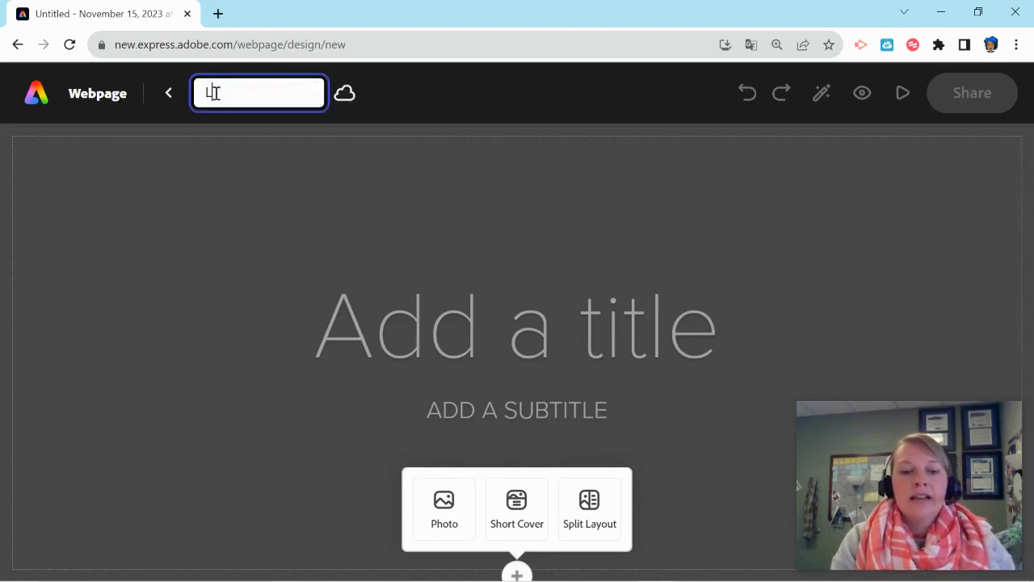
{"action": "type", "text": "ast Name "}
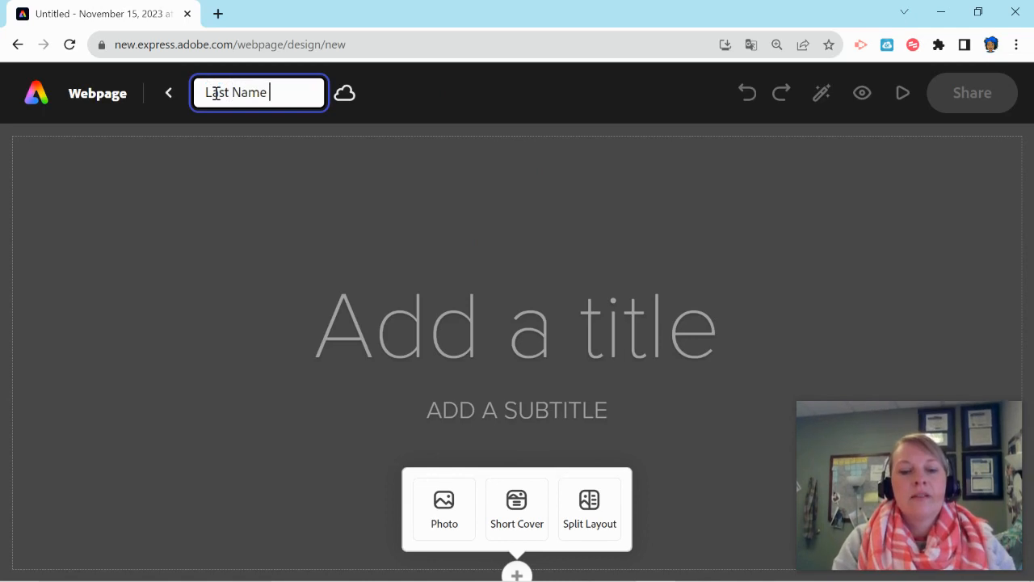
{"action": "type", "text": "First Name"}
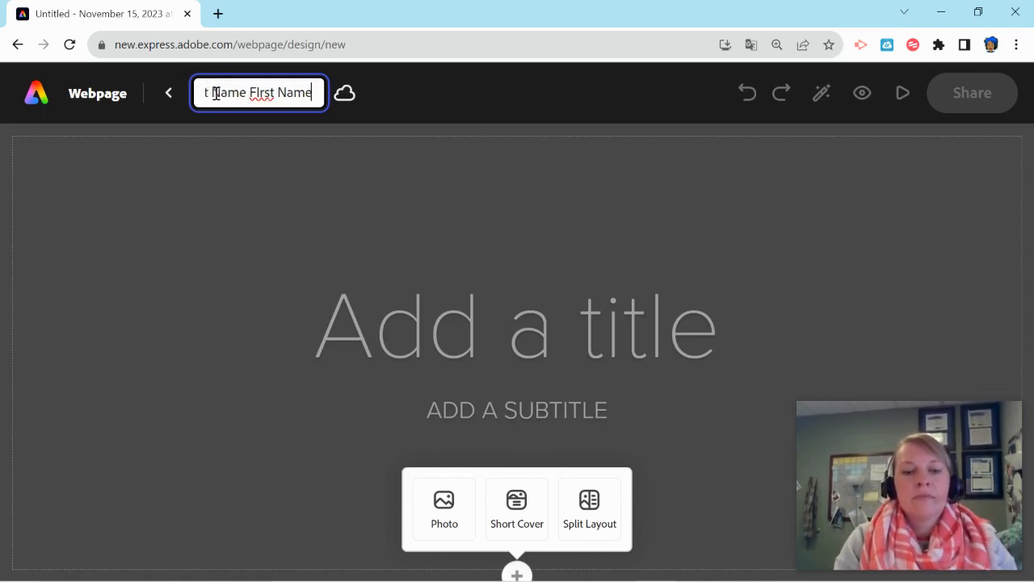
{"action": "type", "text": " E"}
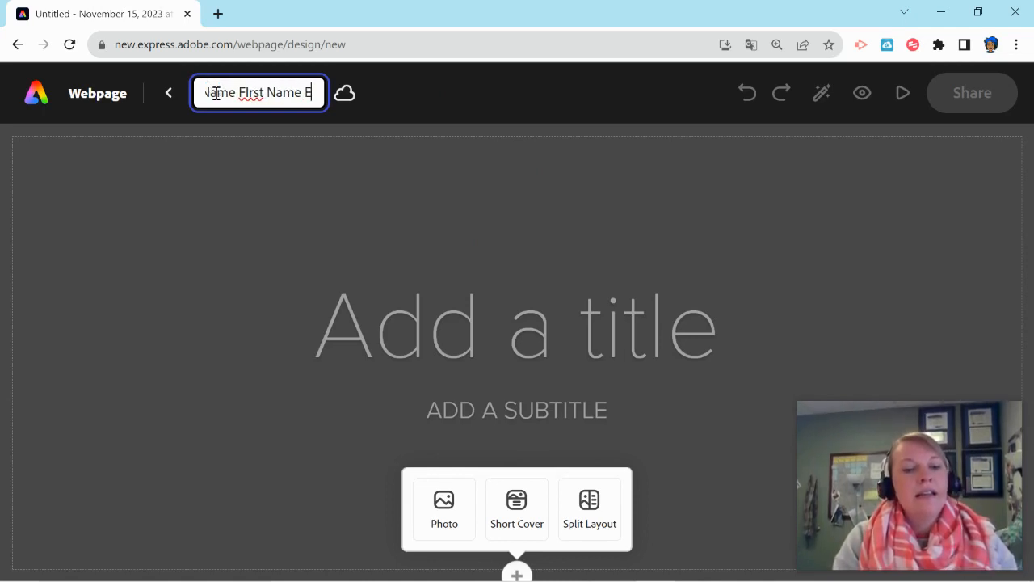
{"action": "type", "text": "10H Blog"}
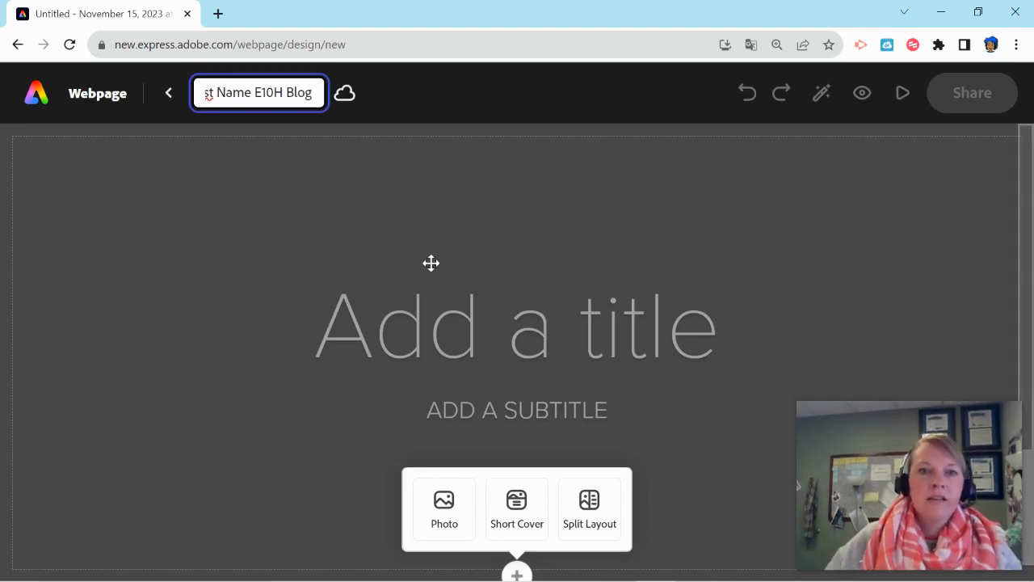
{"action": "key", "text": "Return"}
{"action": "left_click", "coordinate": [553, 339]}
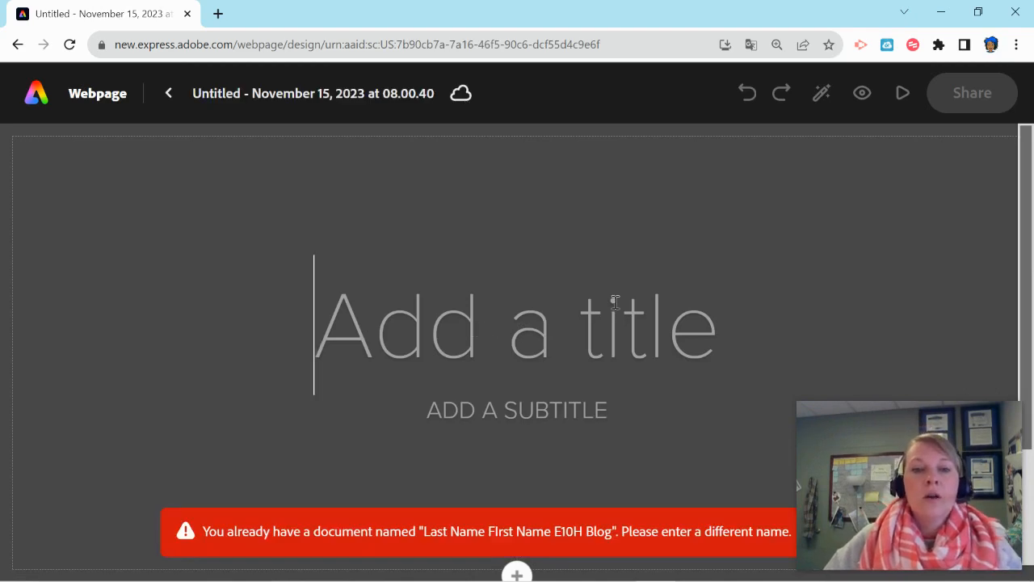
{"action": "left_click", "coordinate": [358, 98]}
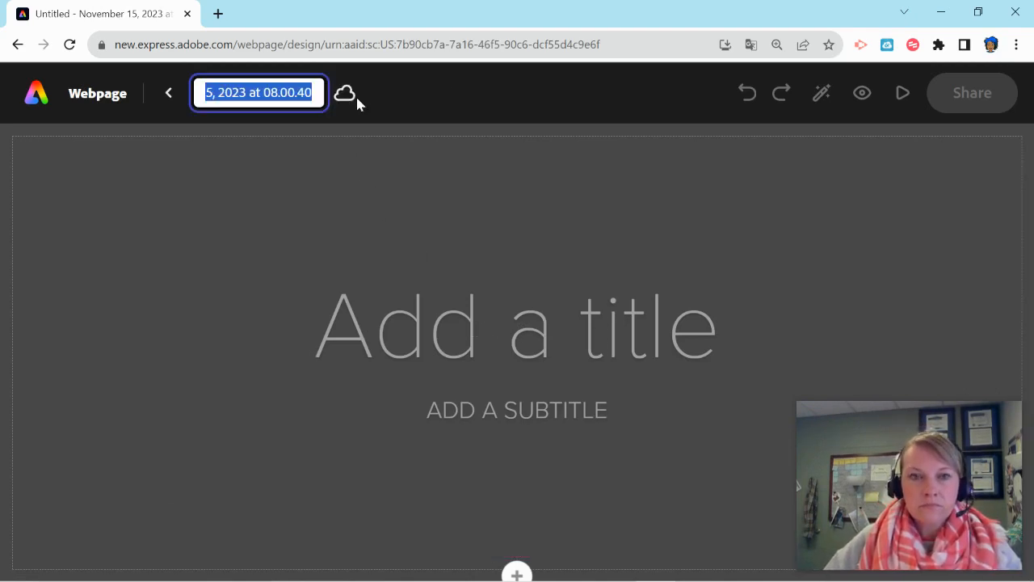
{"action": "left_click", "coordinate": [488, 221]}
Enter "Catchy Title" as the cover title and "AUTHOR NAME" as the subtitle.
{"action": "left_click", "coordinate": [522, 340]}
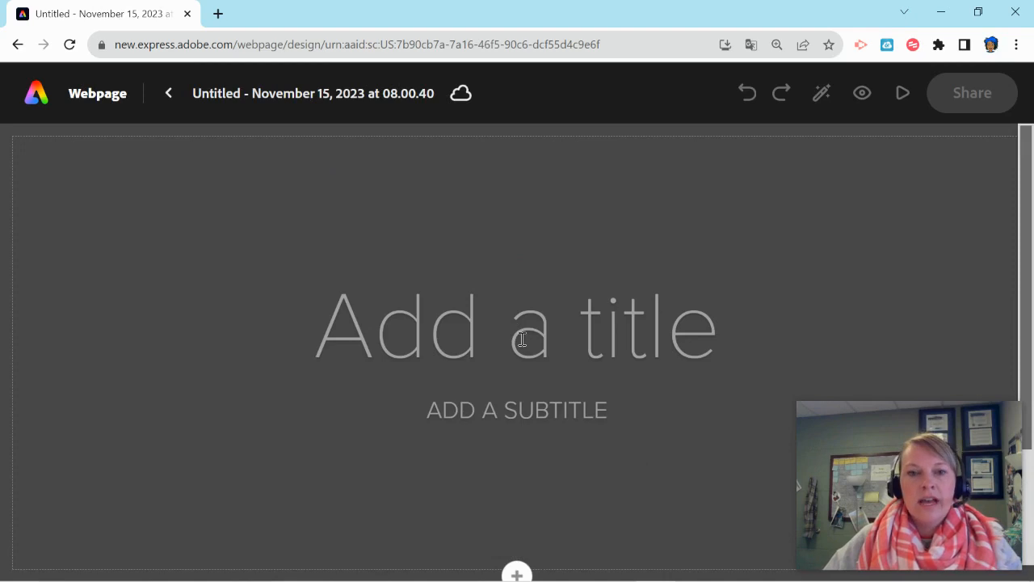
{"action": "type", "text": "Cat"}
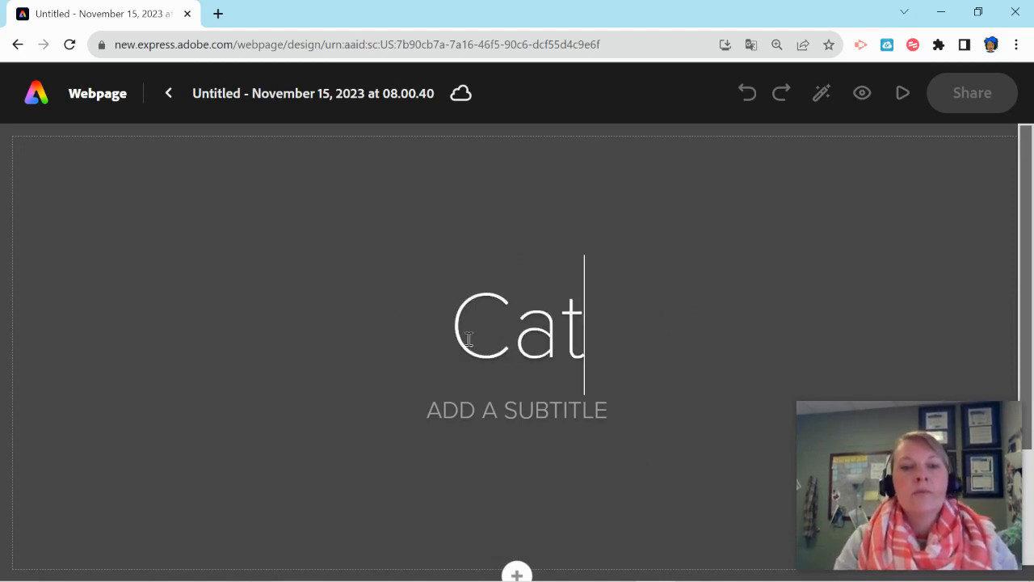
{"action": "type", "text": "chy Title"}
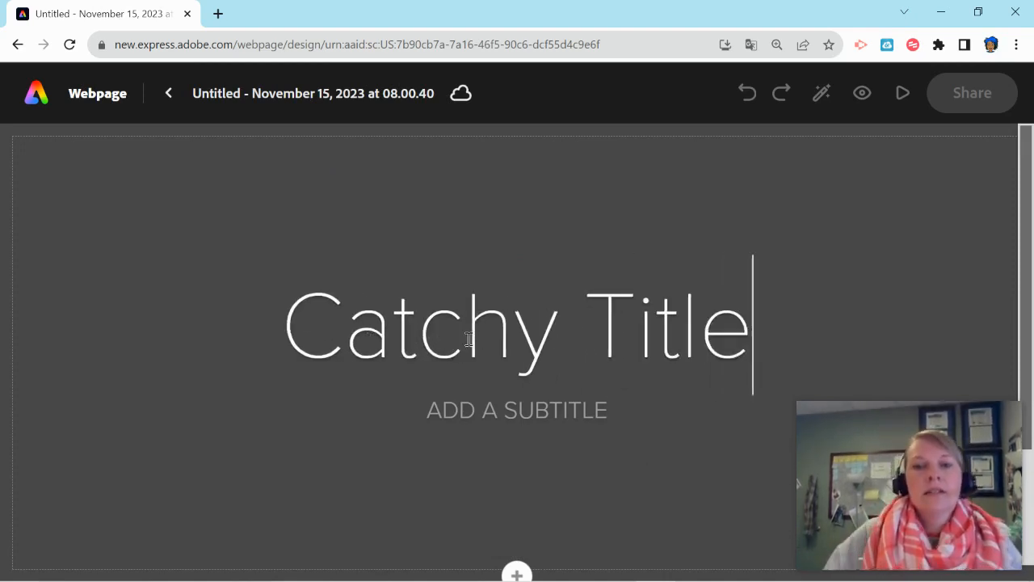
{"action": "left_click", "coordinate": [536, 411]}
{"action": "type", "text": "A"}
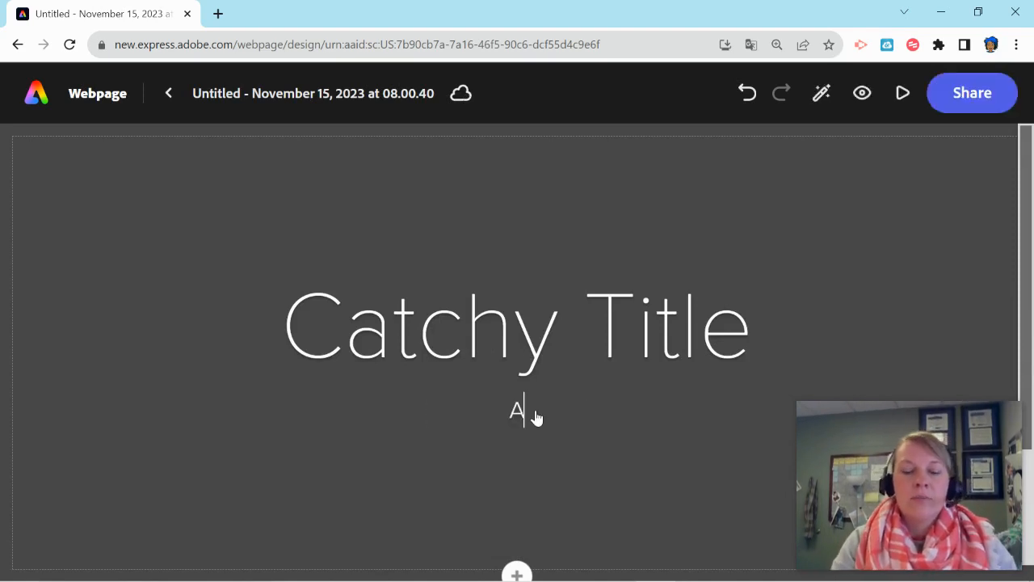
{"action": "type", "text": "UTHOR NAME"}
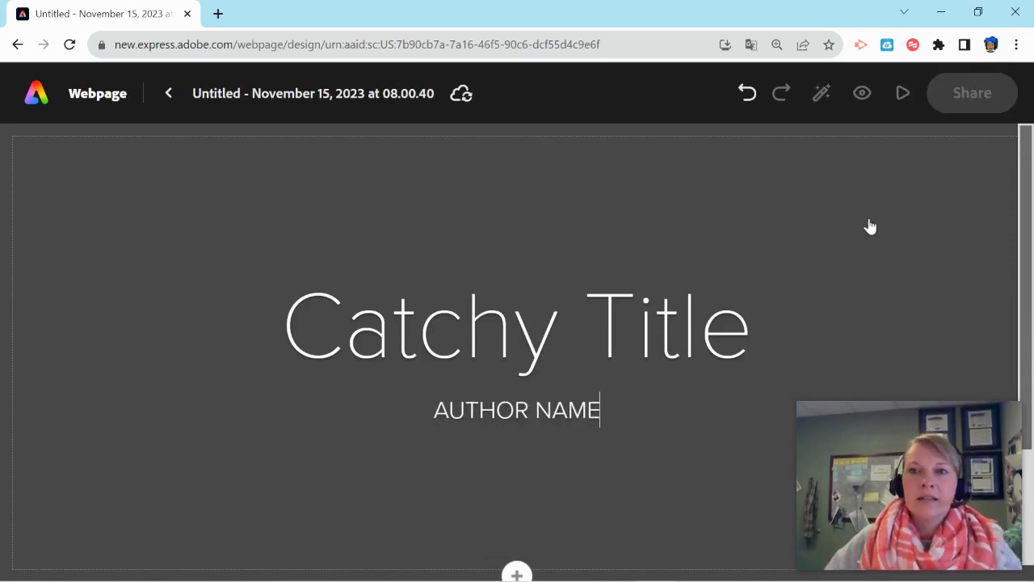
Browse the Adobe Express themes and apply the Tereza theme to the webpage.
{"action": "left_click", "coordinate": [819, 113]}
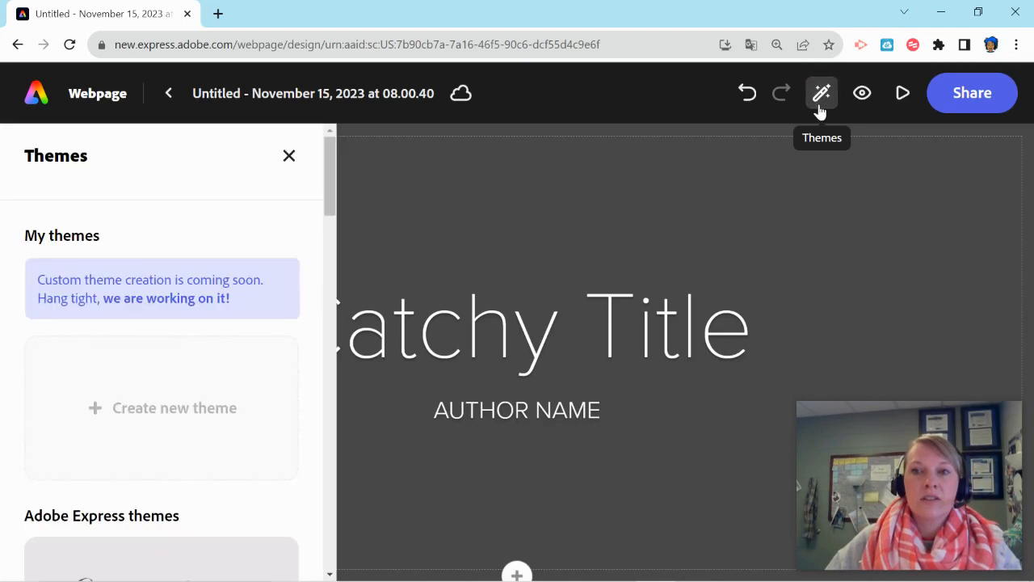
{"action": "scroll", "coordinate": [175, 293], "scroll_direction": "down", "scroll_amount": 5}
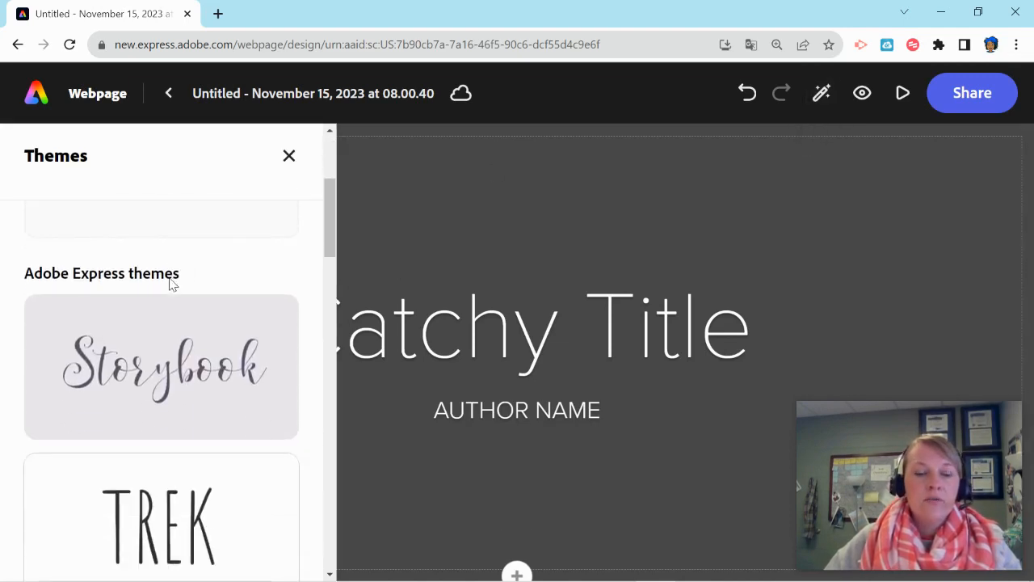
{"action": "scroll", "coordinate": [160, 325], "scroll_direction": "down", "scroll_amount": 5}
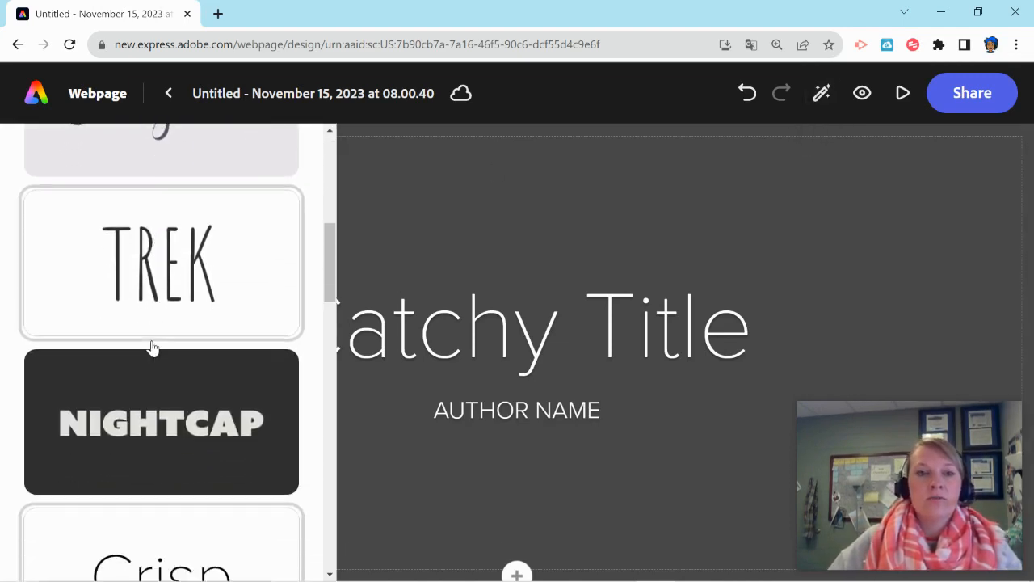
{"action": "scroll", "coordinate": [150, 349], "scroll_direction": "down", "scroll_amount": 3}
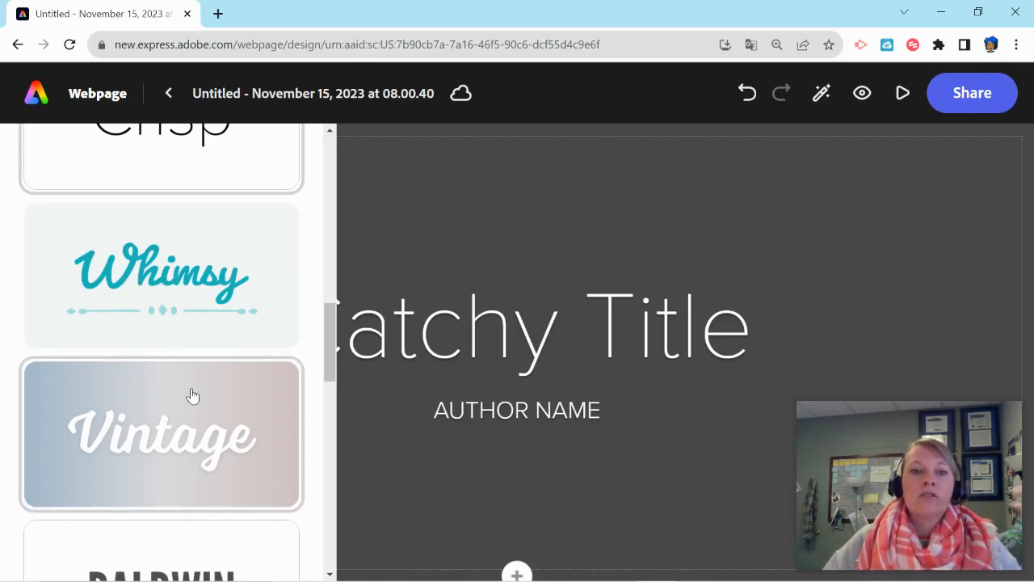
{"action": "scroll", "coordinate": [192, 396], "scroll_direction": "up", "scroll_amount": 2}
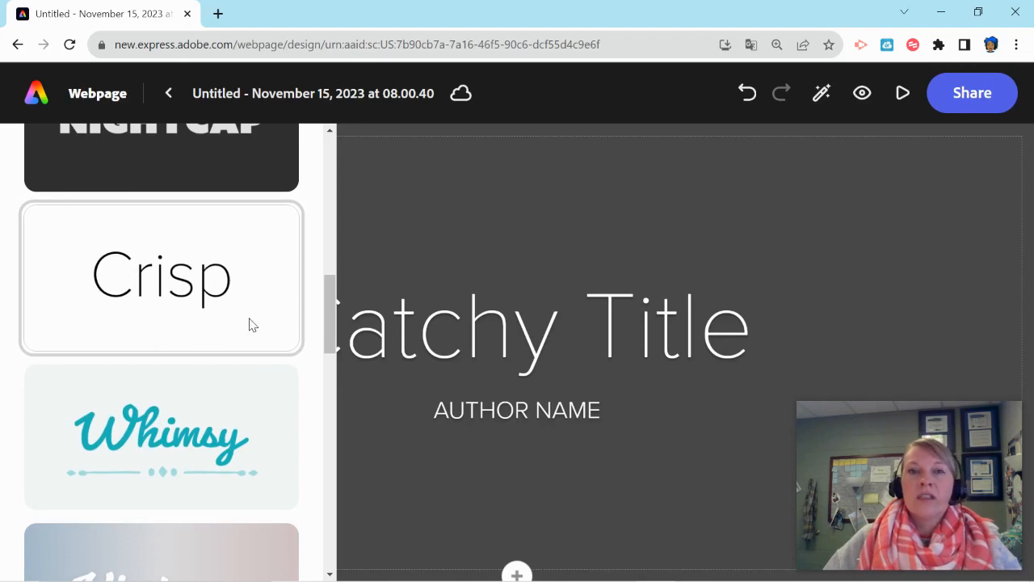
{"action": "scroll", "coordinate": [271, 356], "scroll_direction": "down", "scroll_amount": 5}
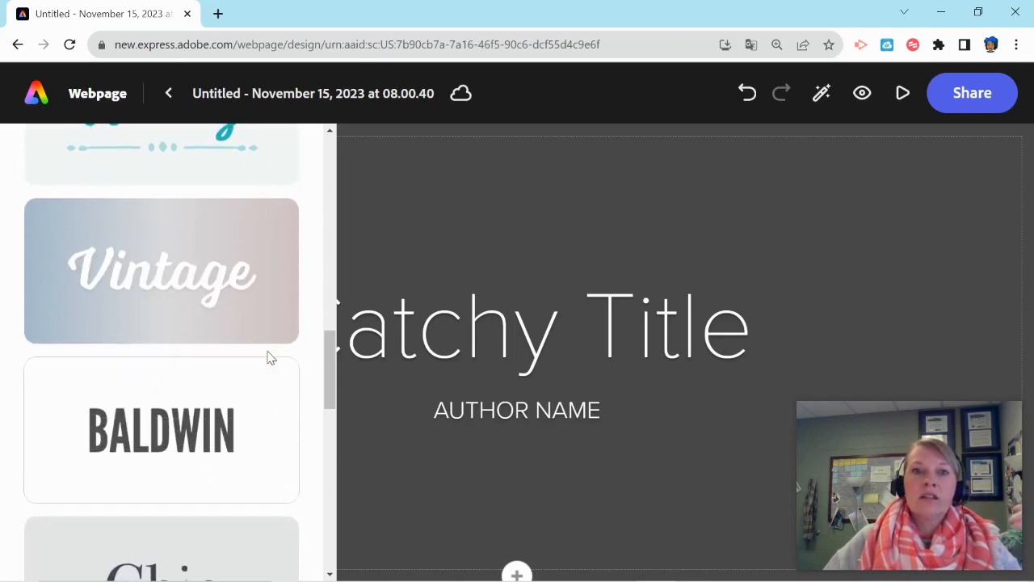
{"action": "scroll", "coordinate": [260, 367], "scroll_direction": "down", "scroll_amount": 8}
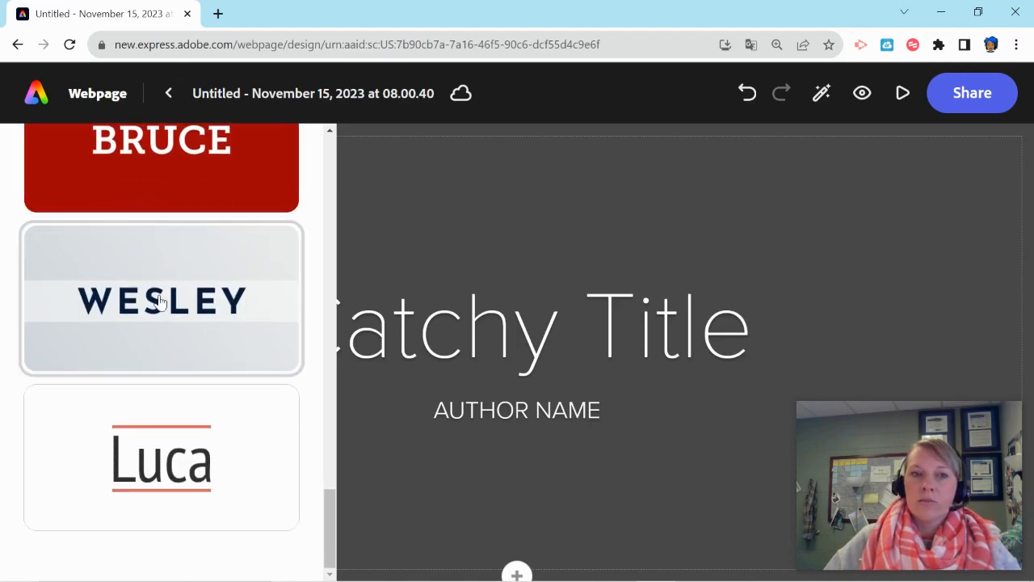
{"action": "scroll", "coordinate": [184, 455], "scroll_direction": "up", "scroll_amount": 5}
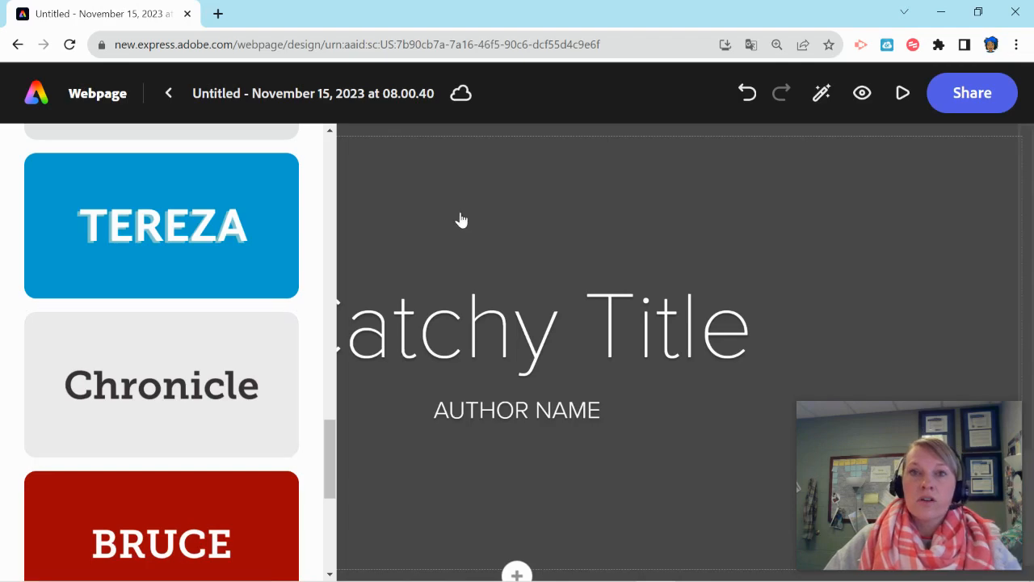
{"action": "left_click", "coordinate": [215, 210]}
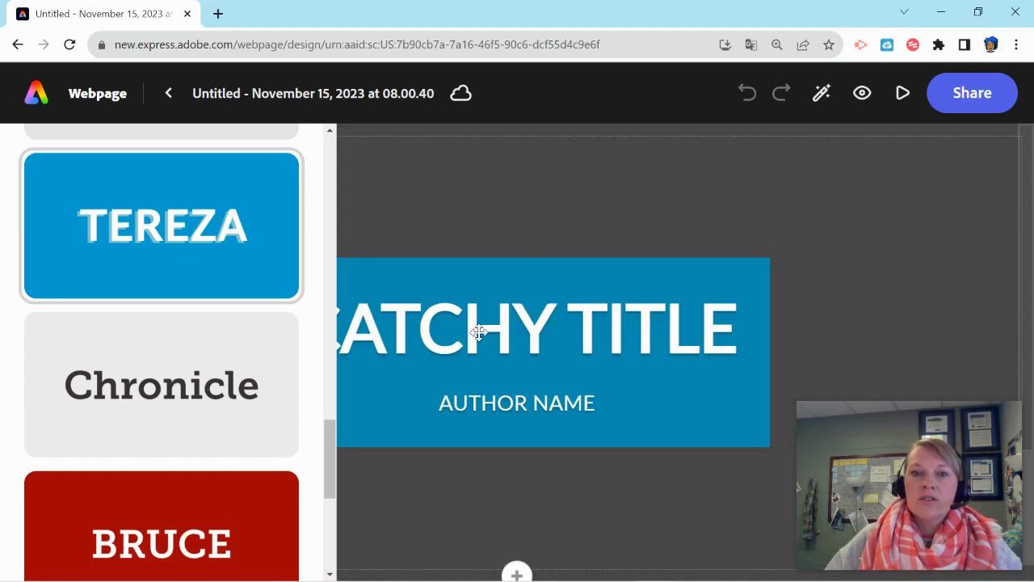
{"action": "left_click", "coordinate": [514, 495]}
Add a text block below the cover section containing the word "Paragraph".
{"action": "scroll", "coordinate": [672, 460], "scroll_direction": "down", "scroll_amount": 1}
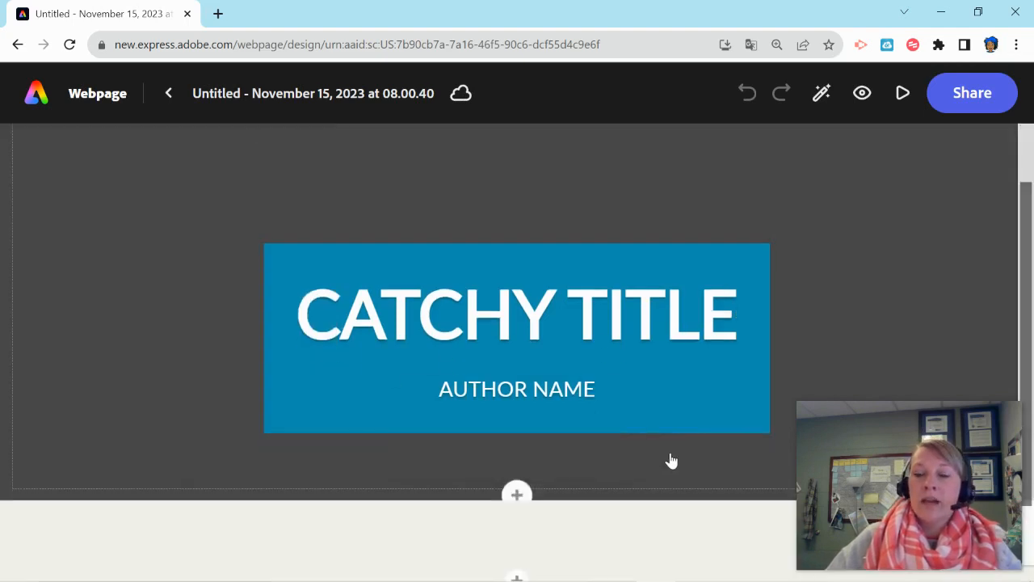
{"action": "scroll", "coordinate": [672, 461], "scroll_direction": "down", "scroll_amount": 1}
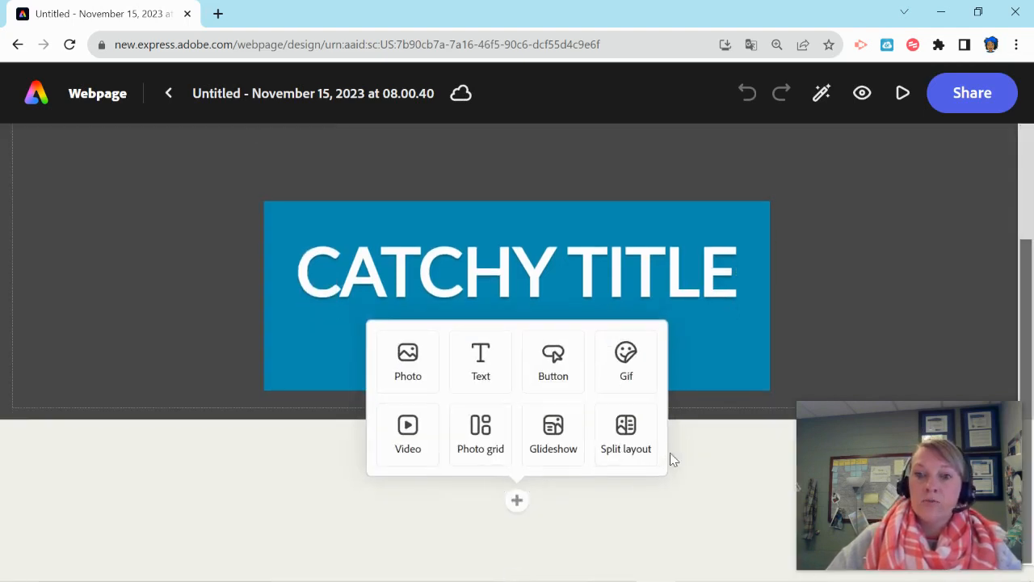
{"action": "left_click", "coordinate": [481, 364]}
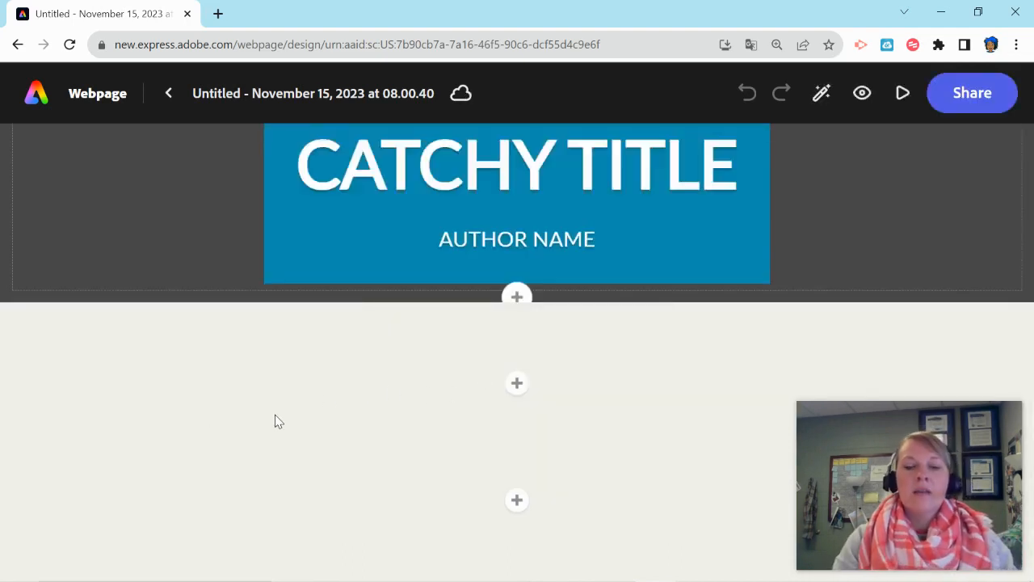
{"action": "type", "text": "Paragraph"}
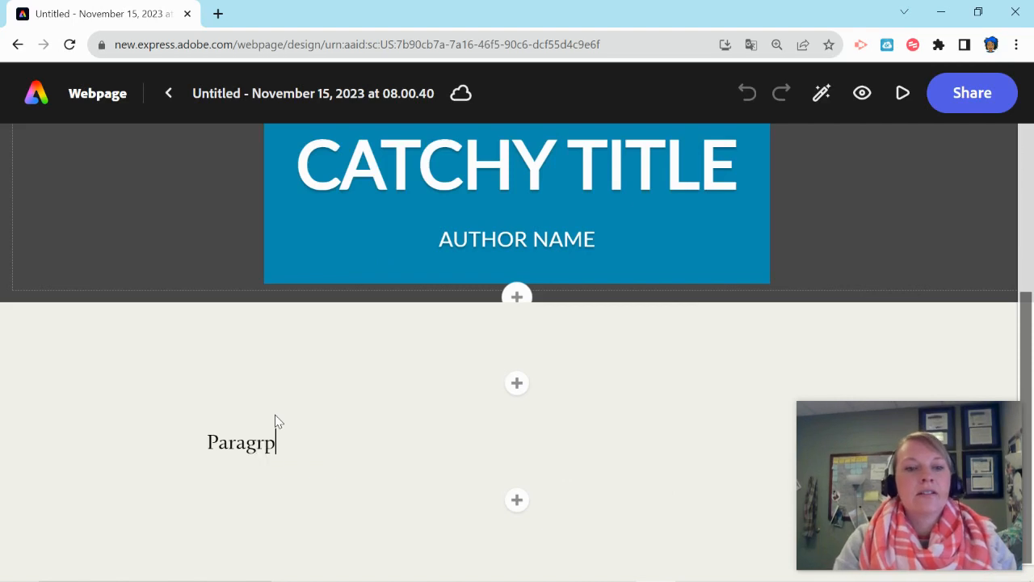
Try the H1 and H2 heading styles on the "Paragraph" text, ending with the quote style.
{"action": "left_click", "coordinate": [238, 447]}
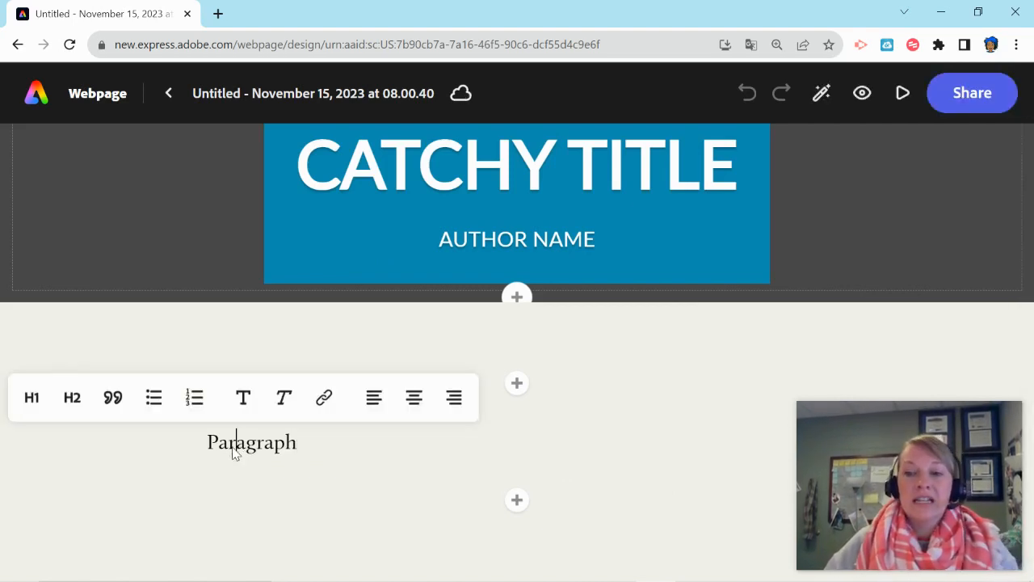
{"action": "left_click", "coordinate": [34, 400]}
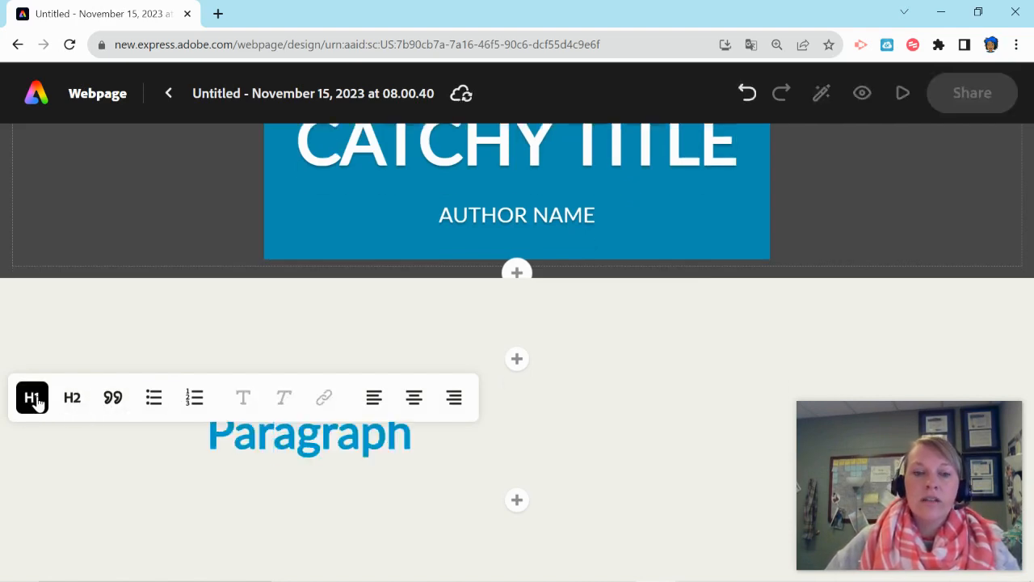
{"action": "left_click", "coordinate": [79, 404]}
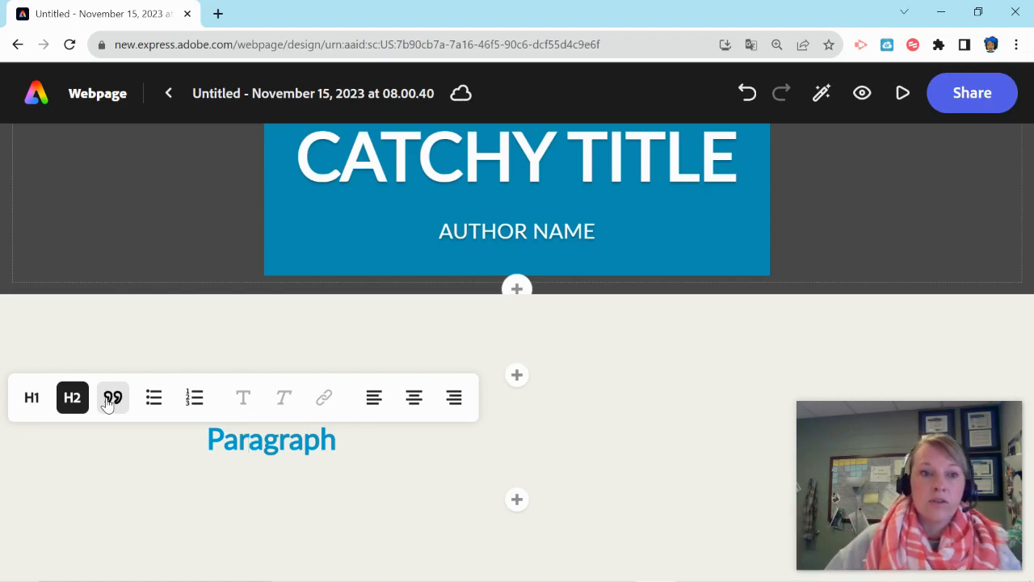
{"action": "left_click", "coordinate": [109, 402]}
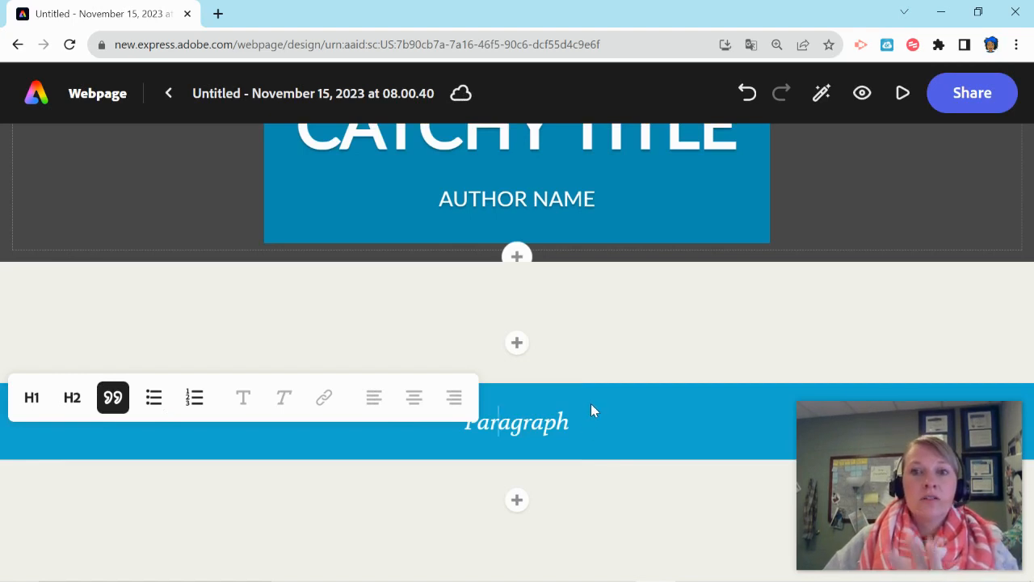
Apply the Crisp theme to the webpage.
{"action": "left_click", "coordinate": [821, 93]}
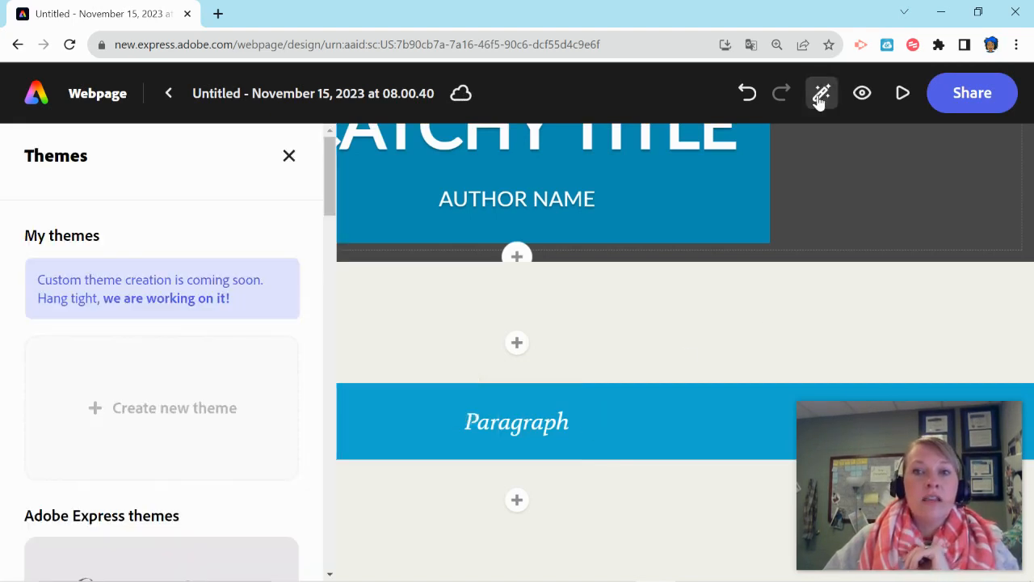
{"action": "scroll", "coordinate": [130, 339], "scroll_direction": "down", "scroll_amount": 6}
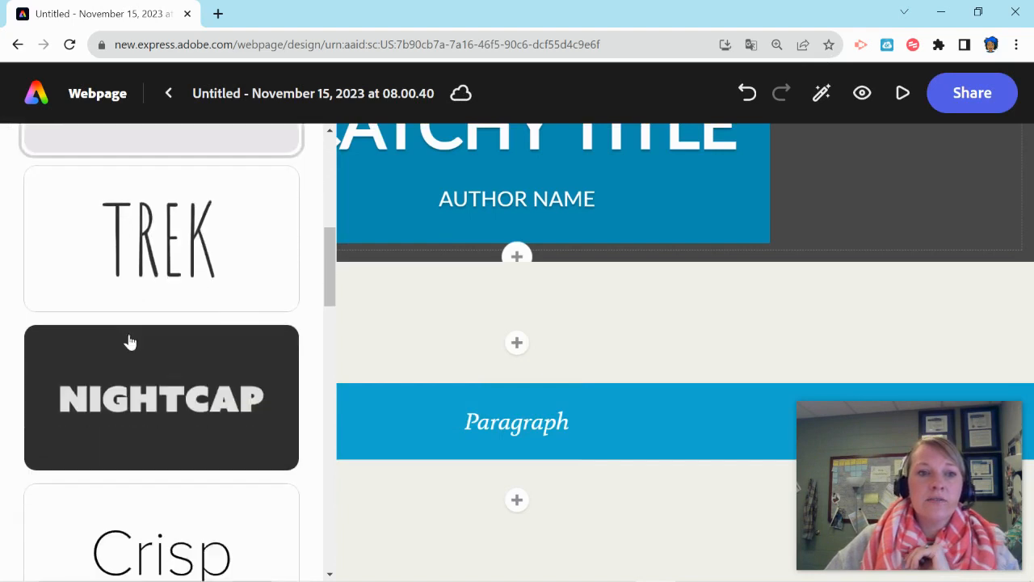
{"action": "left_click", "coordinate": [142, 513]}
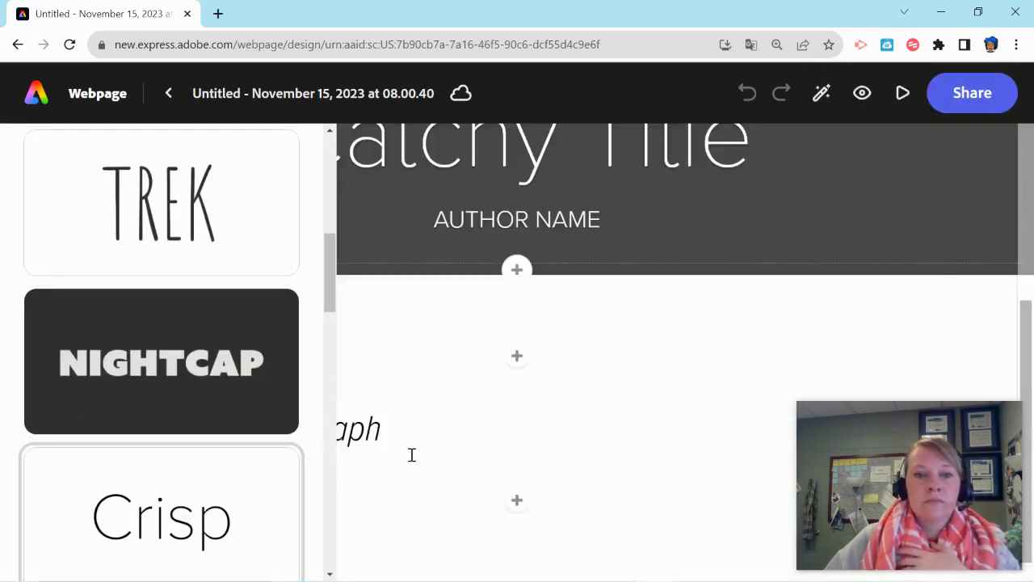
{"action": "left_click", "coordinate": [424, 458]}
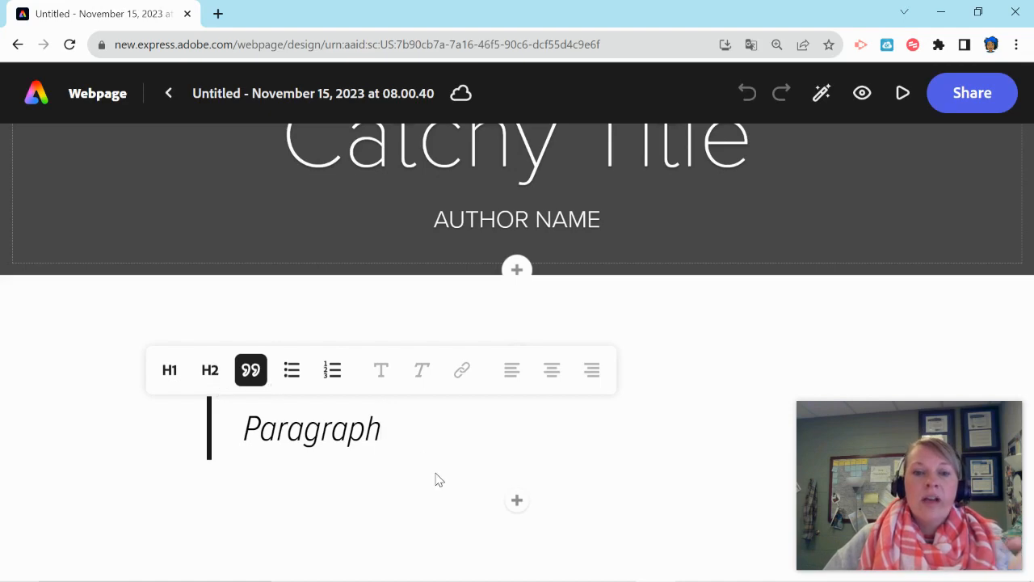
{"action": "left_click", "coordinate": [313, 429]}
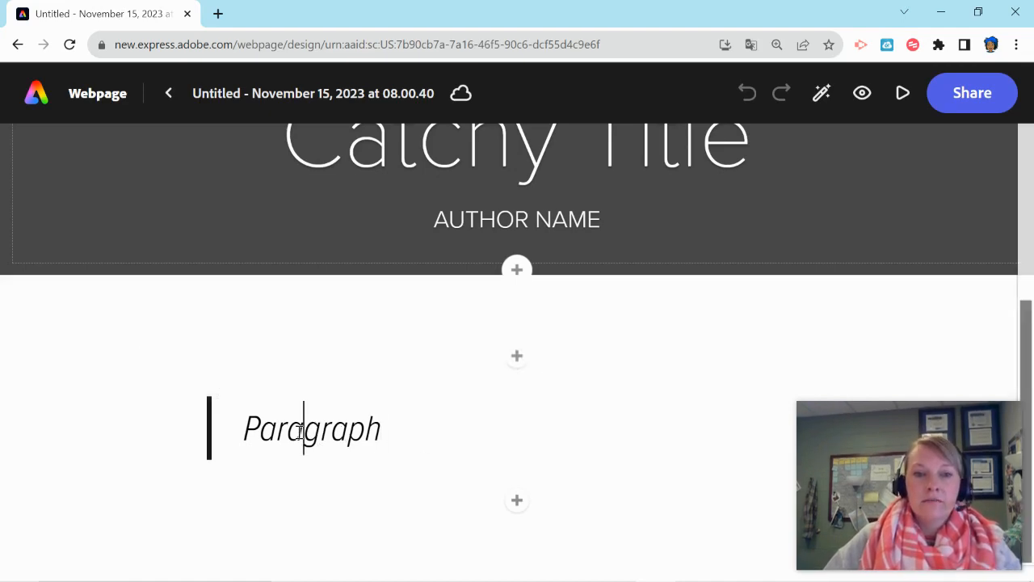
{"action": "left_click", "coordinate": [405, 430]}
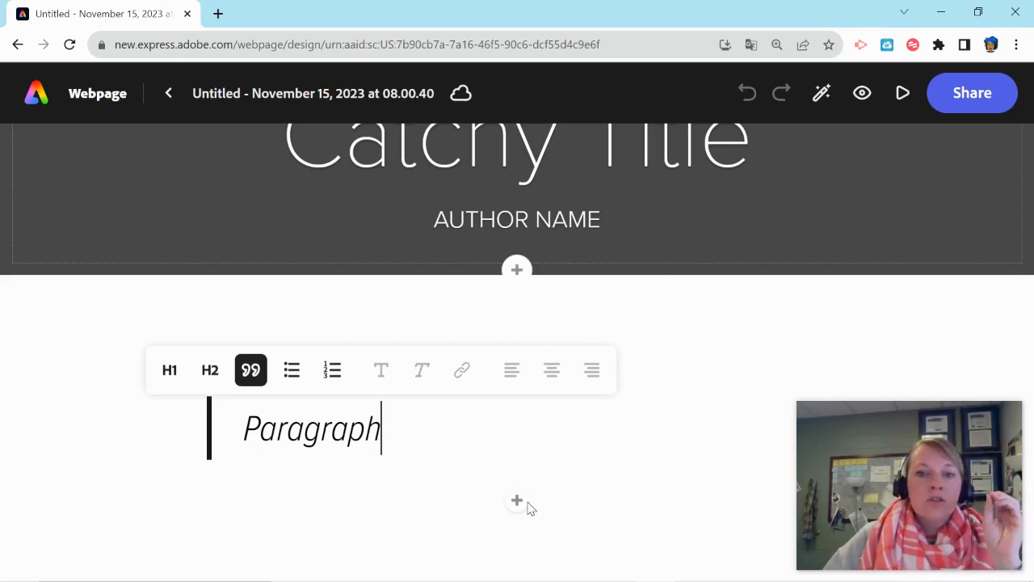
{"action": "left_click", "coordinate": [519, 460]}
Add a text block above the "Paragraph" quote containing "Title" and format it as an H1 heading.
{"action": "left_click", "coordinate": [516, 360]}
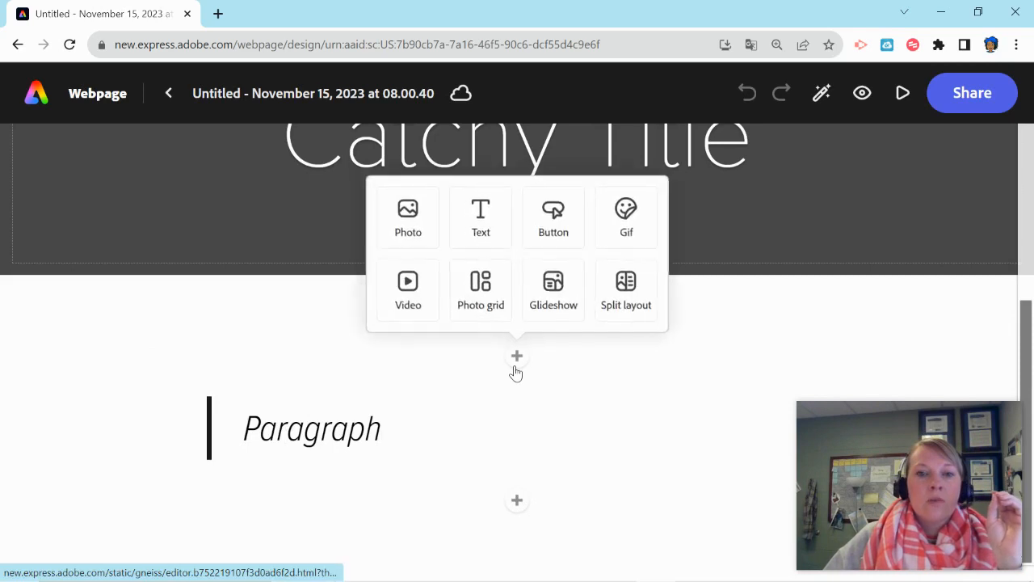
{"action": "left_click", "coordinate": [480, 218]}
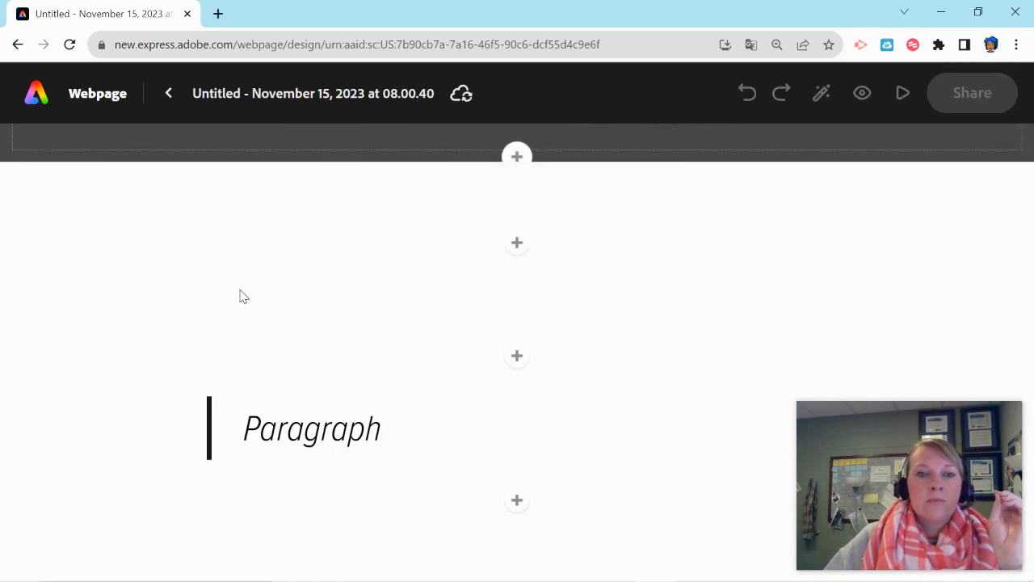
{"action": "type", "text": "Tut"}
{"action": "key", "text": "BackSpace"}
{"action": "key", "text": "BackSpace"}
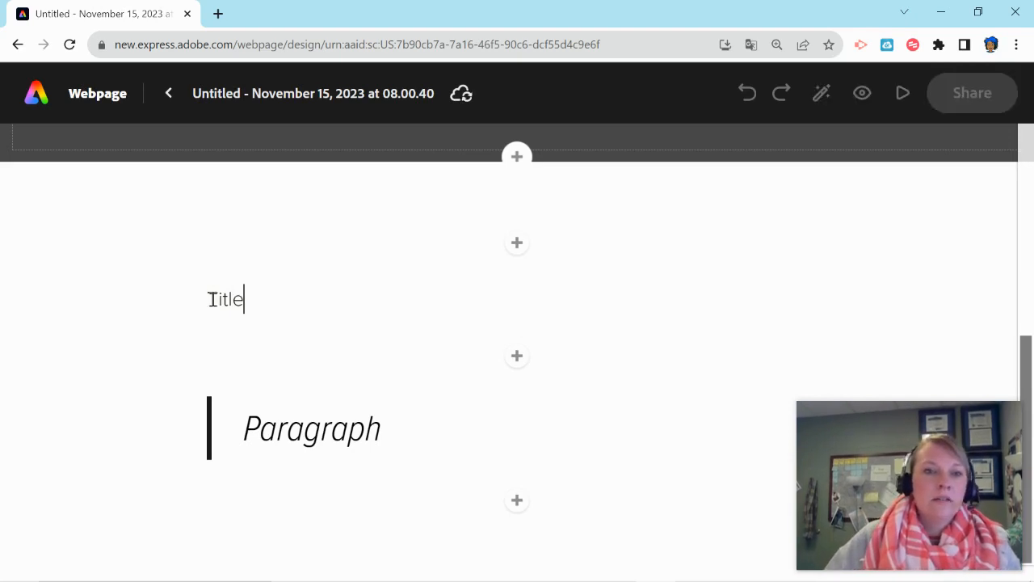
{"action": "left_click", "coordinate": [212, 299]}
{"action": "left_click", "coordinate": [32, 255]}
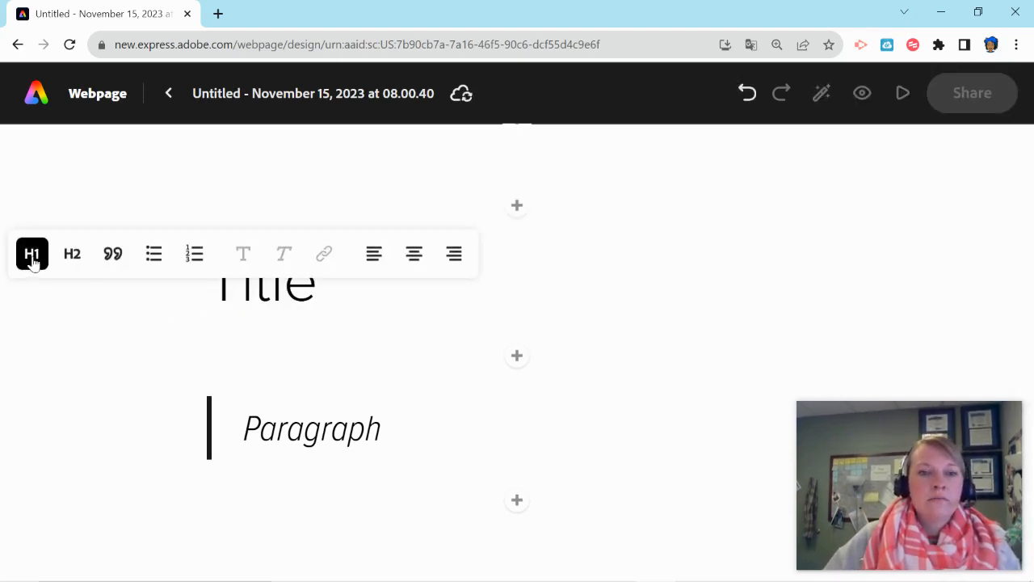
Add a text block between the "Title" heading and the "Paragraph" quote reading "Today I am going to tell you about".
{"action": "left_click", "coordinate": [520, 362]}
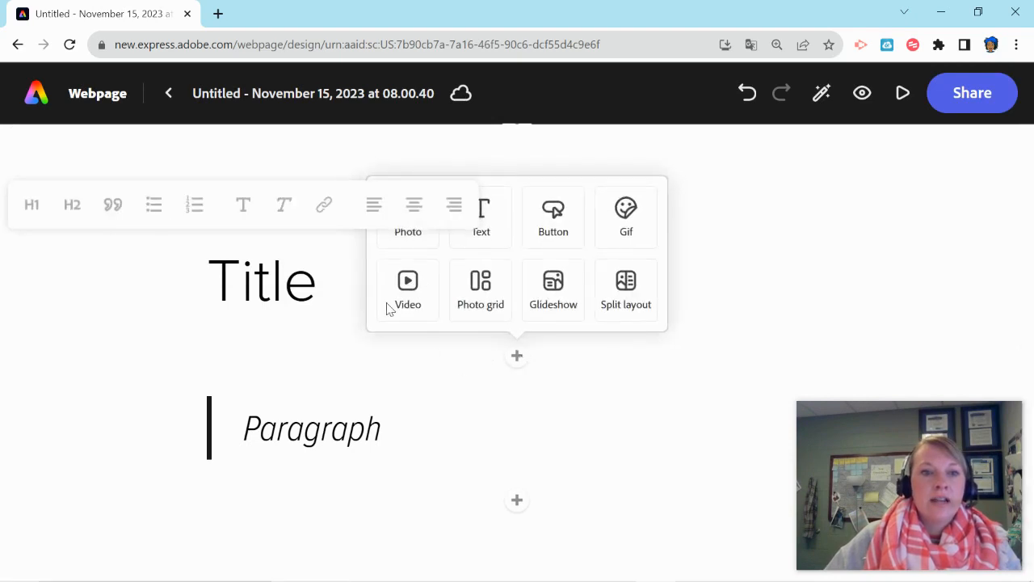
{"action": "left_click", "coordinate": [501, 235]}
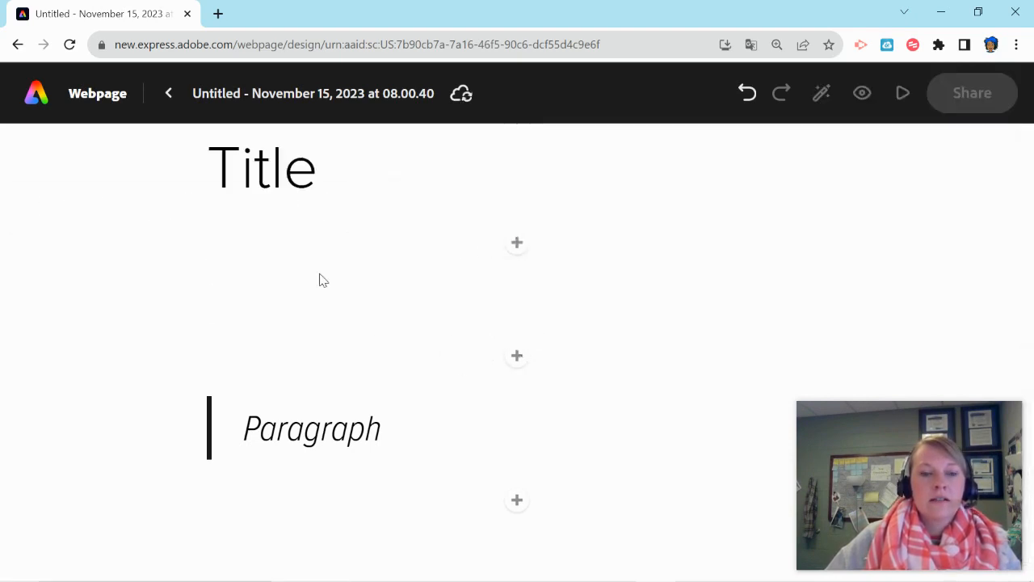
{"action": "type", "text": "To"}
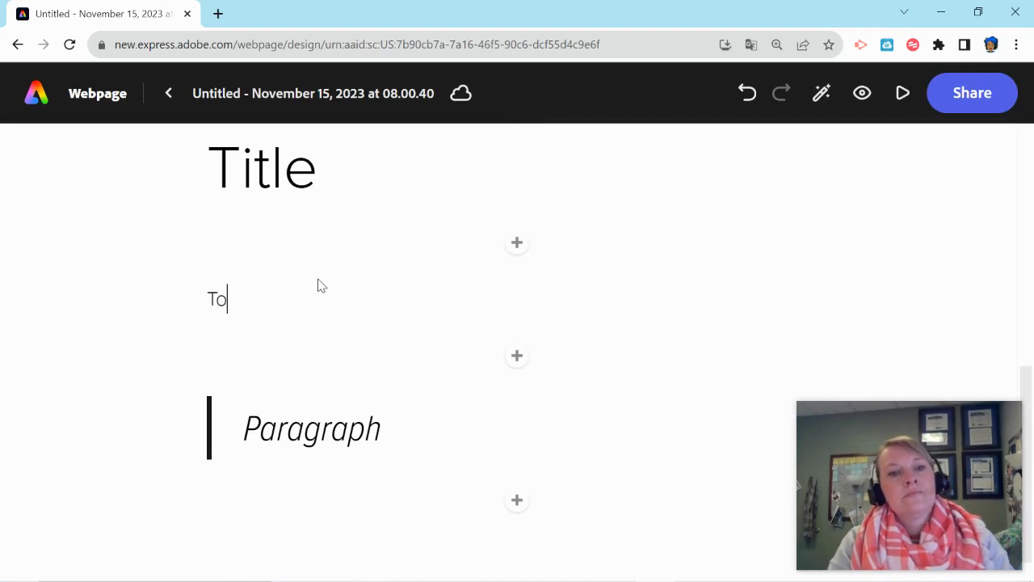
{"action": "type", "text": "day I am goin"}
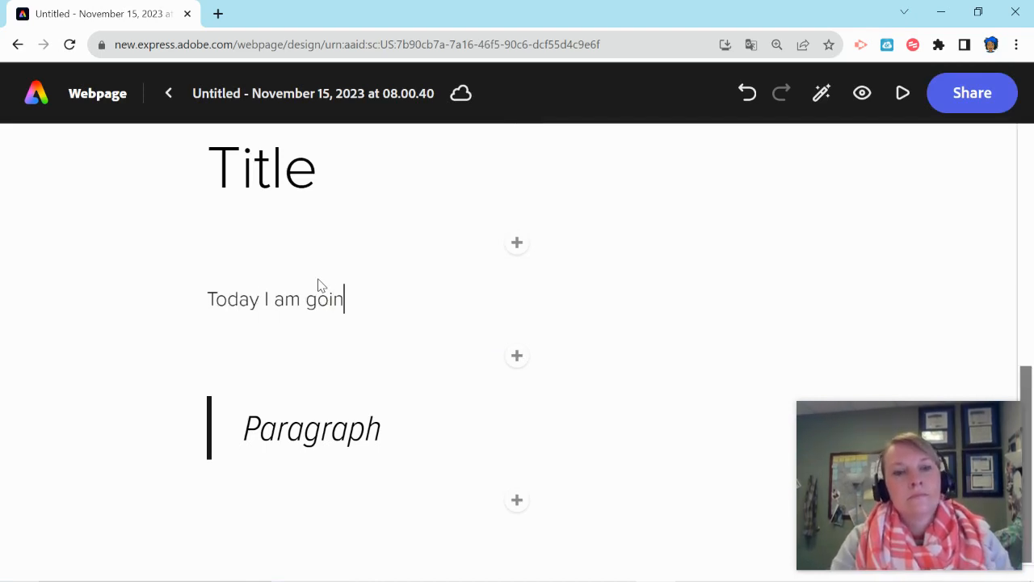
{"action": "type", "text": "g to tell you about"}
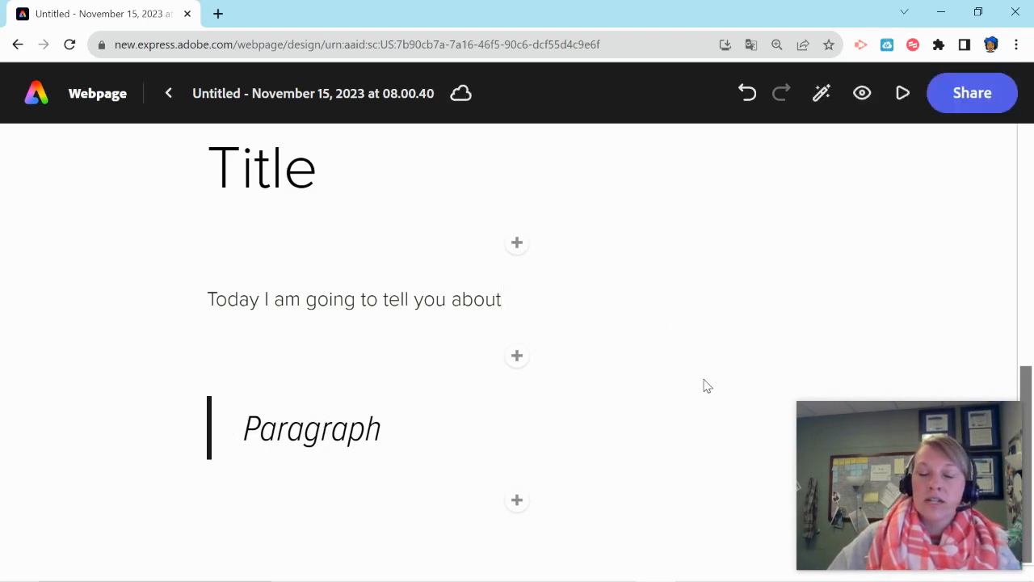
Insert a photo below the "Paragraph" quote, choosing the first pie picture from a "pumpkin pie" stock photo search.
{"action": "left_click", "coordinate": [518, 243]}
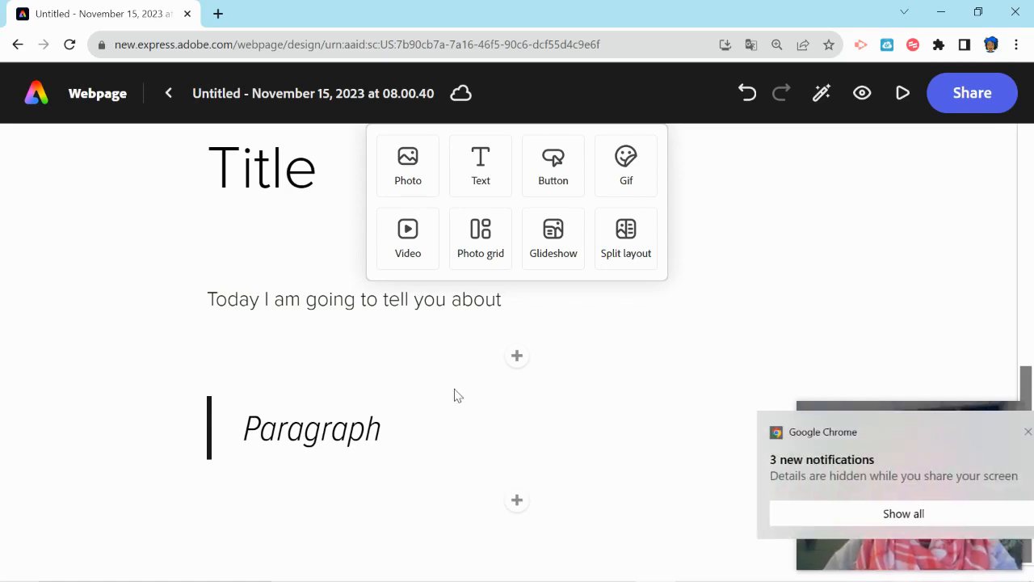
{"action": "left_click", "coordinate": [1000, 433]}
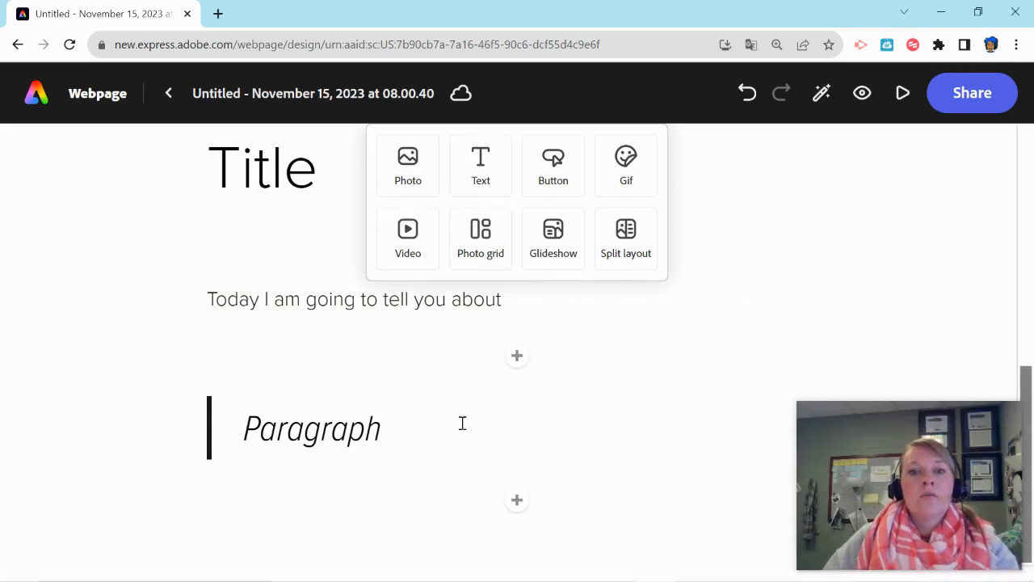
{"action": "left_click", "coordinate": [513, 508]}
{"action": "left_click", "coordinate": [398, 365]}
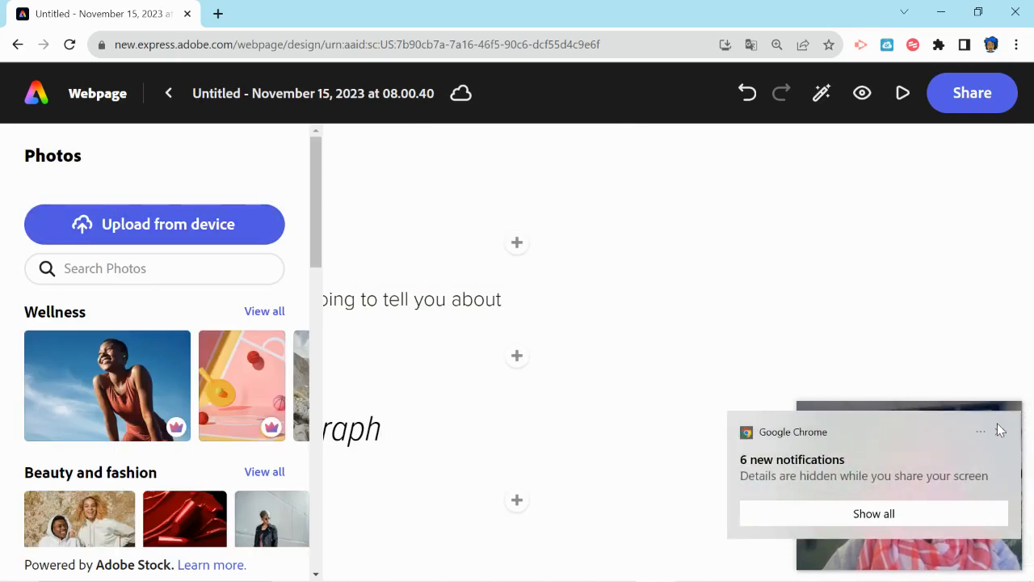
{"action": "left_click", "coordinate": [1003, 430]}
{"action": "left_click", "coordinate": [93, 267]}
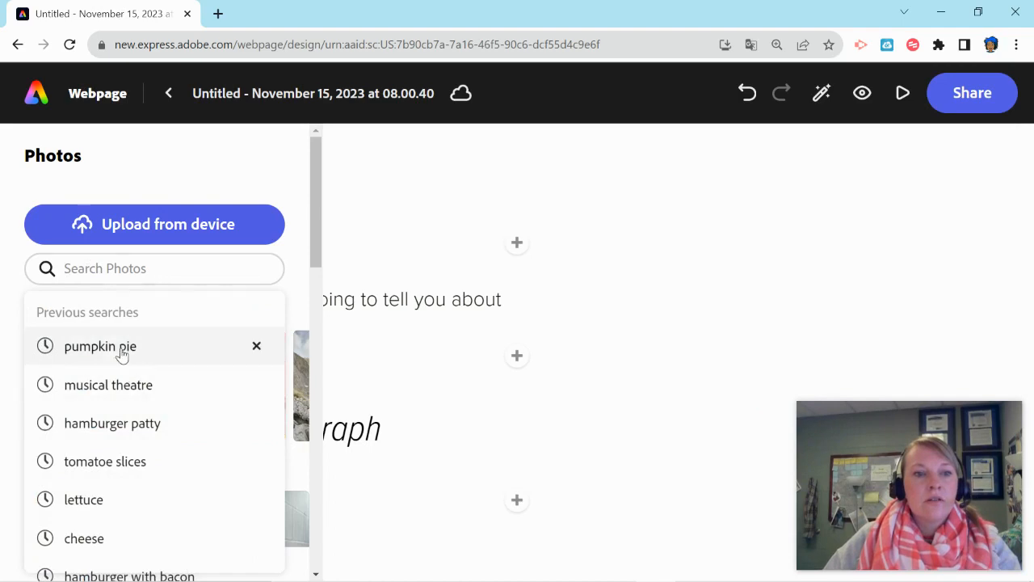
{"action": "left_click", "coordinate": [121, 354]}
{"action": "left_click", "coordinate": [81, 371]}
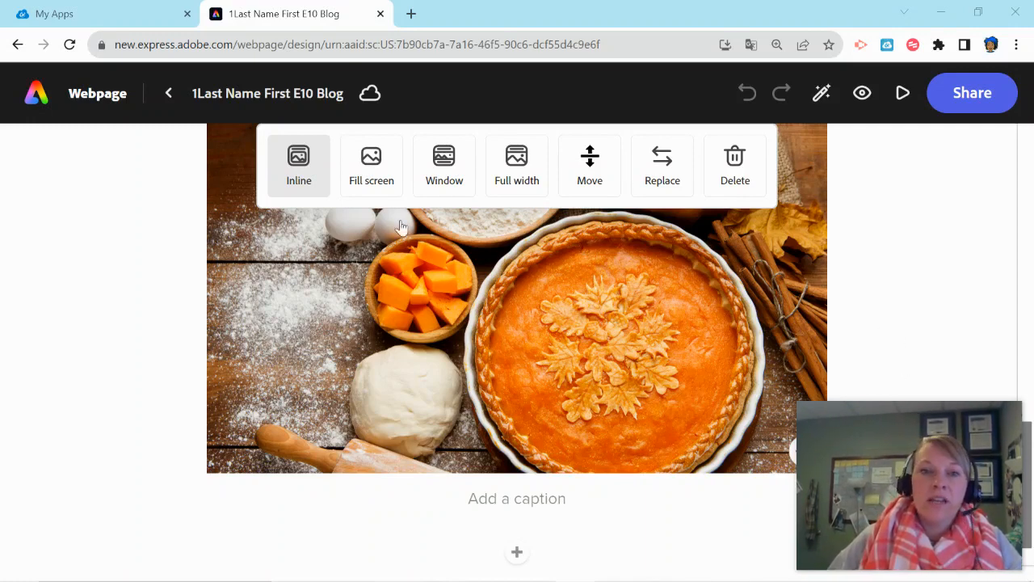
Try the fill screen layout with its caption on the pumpkin pie photo, ending with the full width layout.
{"action": "left_click", "coordinate": [367, 166]}
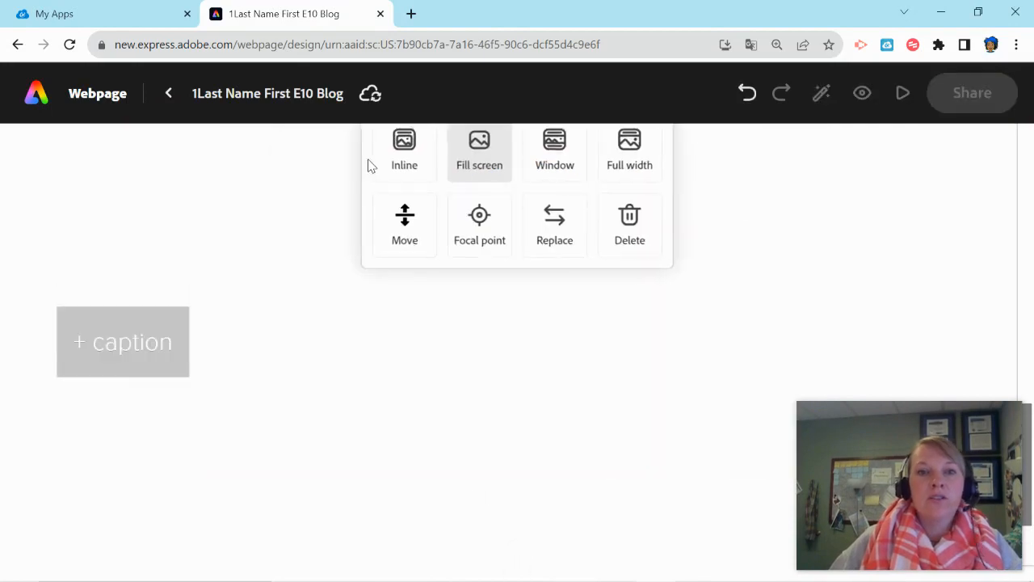
{"action": "left_click", "coordinate": [113, 350]}
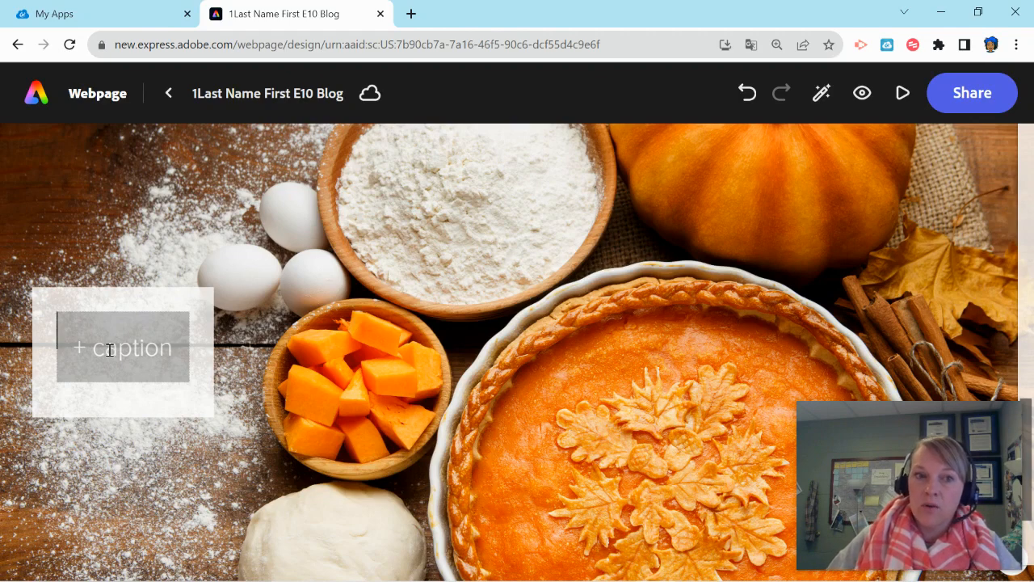
{"action": "left_click", "coordinate": [625, 289]}
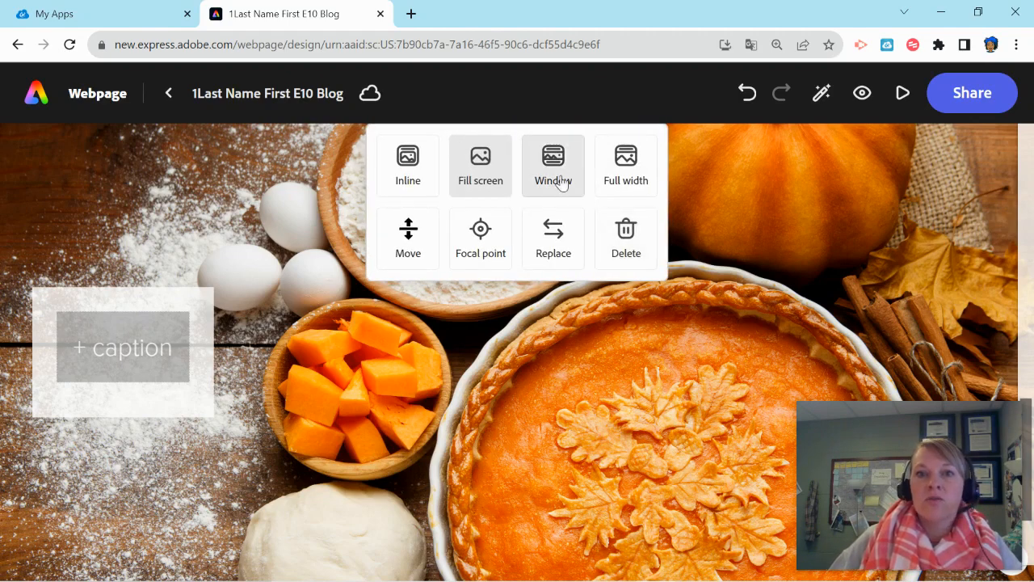
{"action": "left_click", "coordinate": [625, 176]}
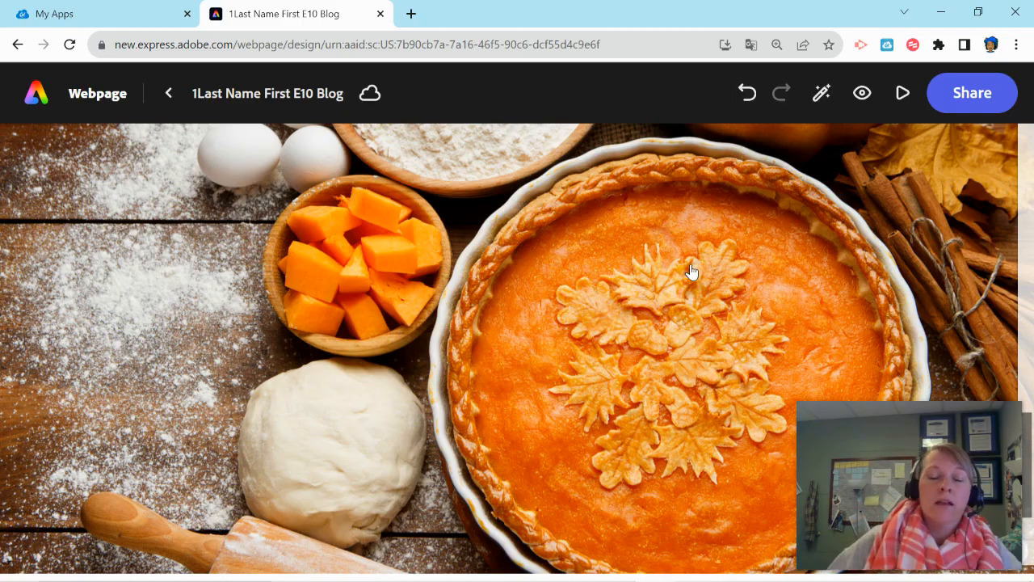
{"action": "scroll", "coordinate": [584, 374], "scroll_direction": "down", "scroll_amount": 2}
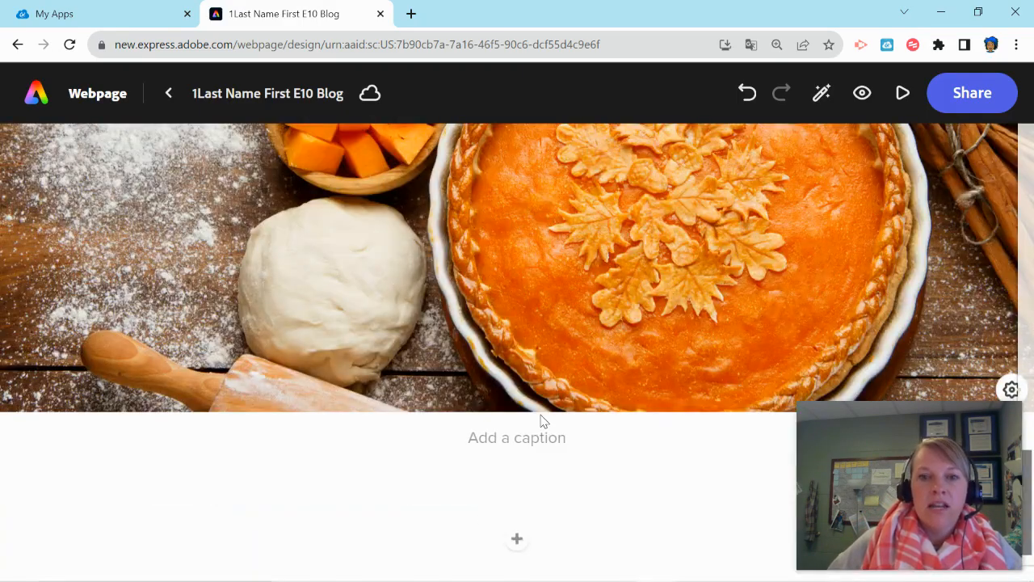
{"action": "left_click", "coordinate": [515, 541]}
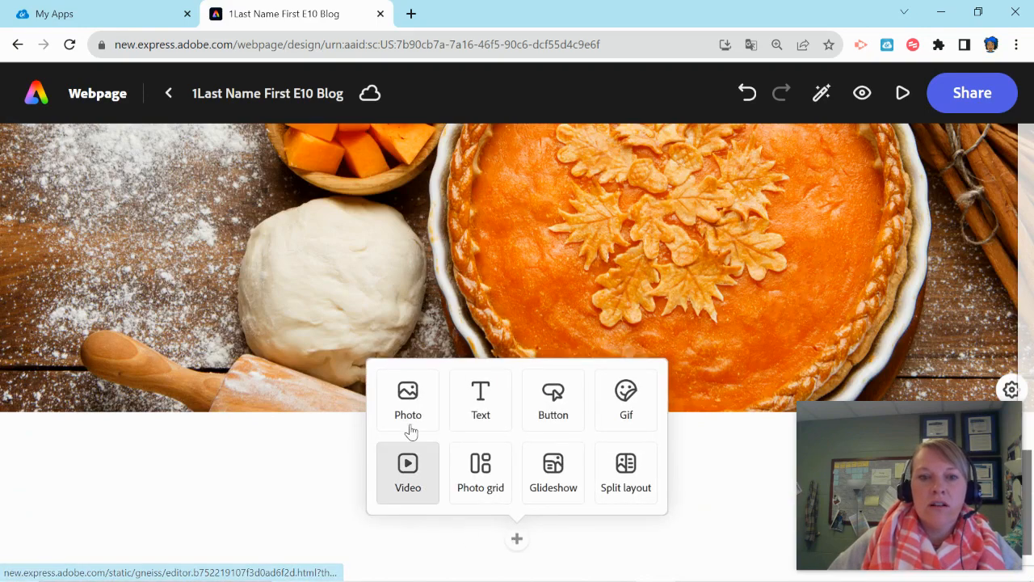
{"action": "left_click", "coordinate": [422, 485]}
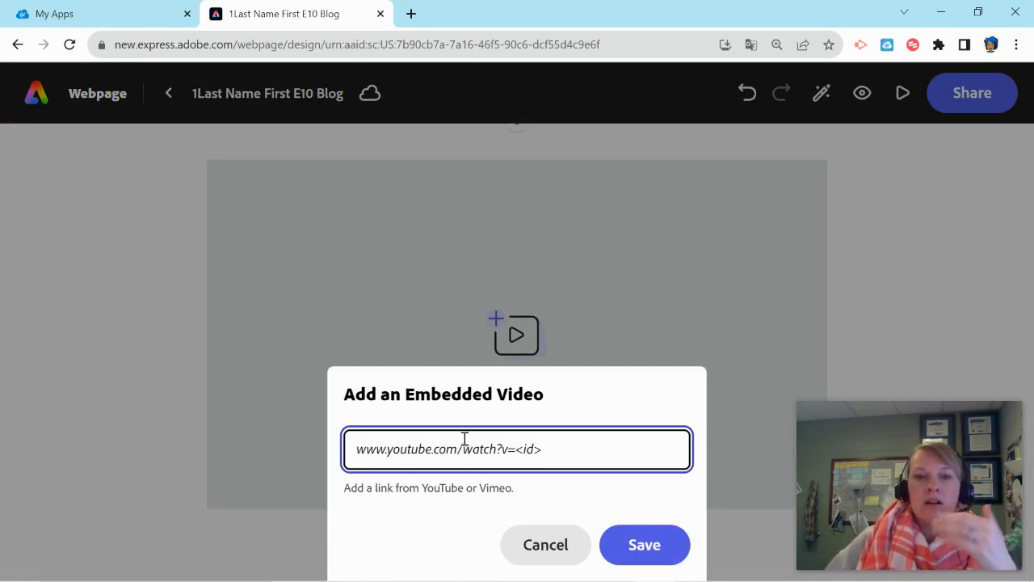
{"action": "left_click", "coordinate": [539, 546]}
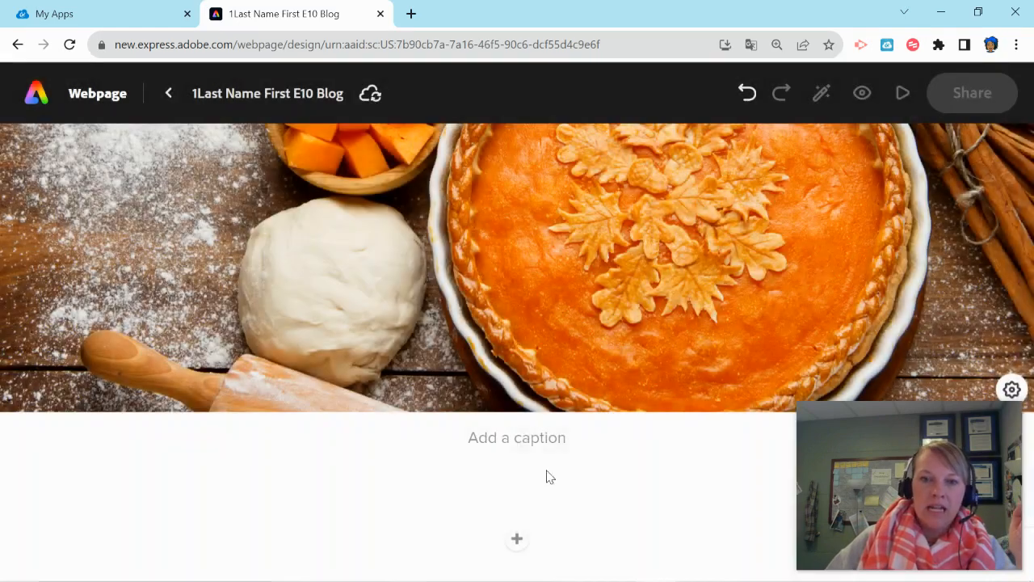
Insert a photo grid below the full-width pie photo and search its stock photos for "pumpkin pie".
{"action": "left_click", "coordinate": [517, 540]}
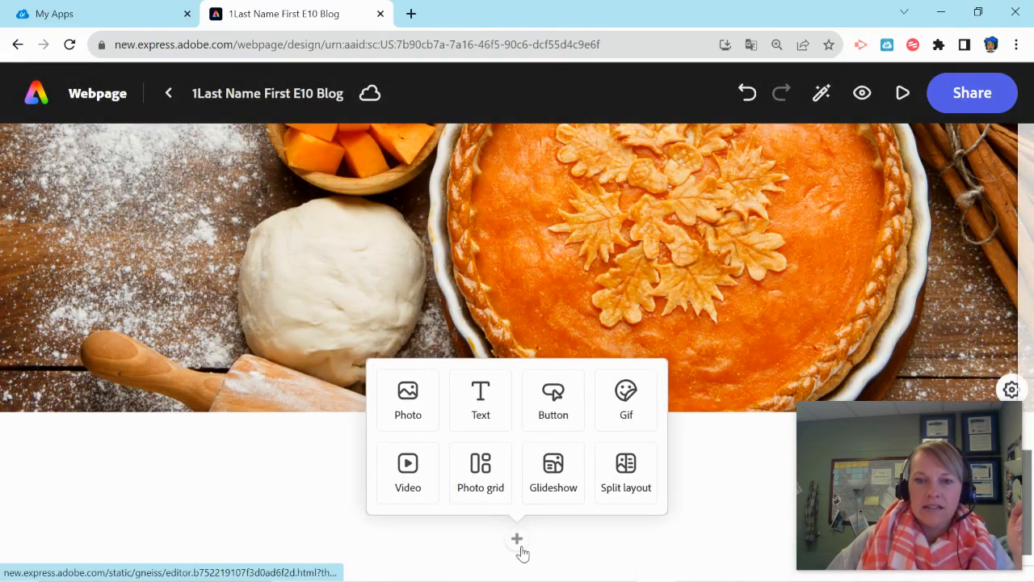
{"action": "left_click", "coordinate": [486, 495]}
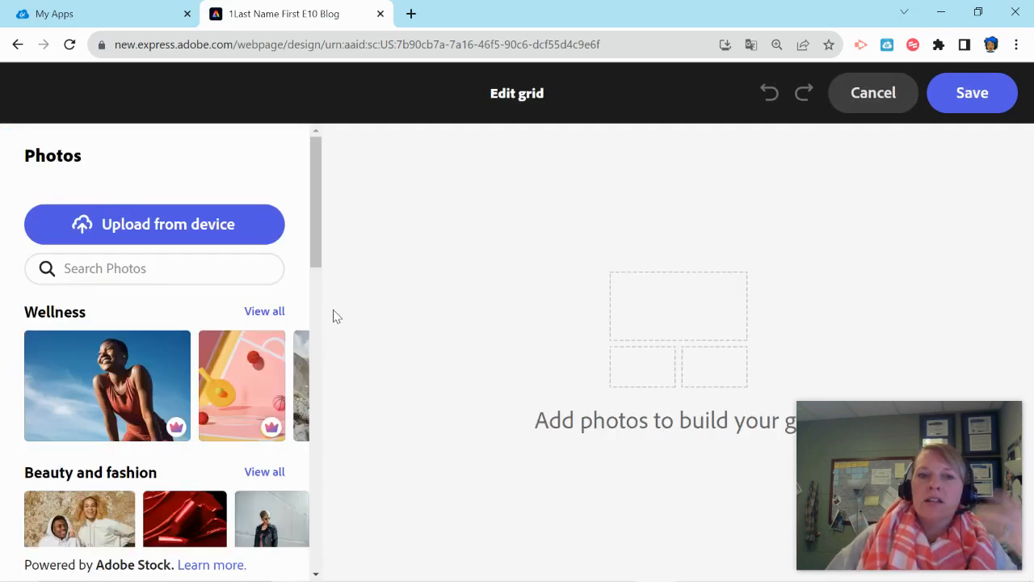
{"action": "left_click", "coordinate": [159, 274]}
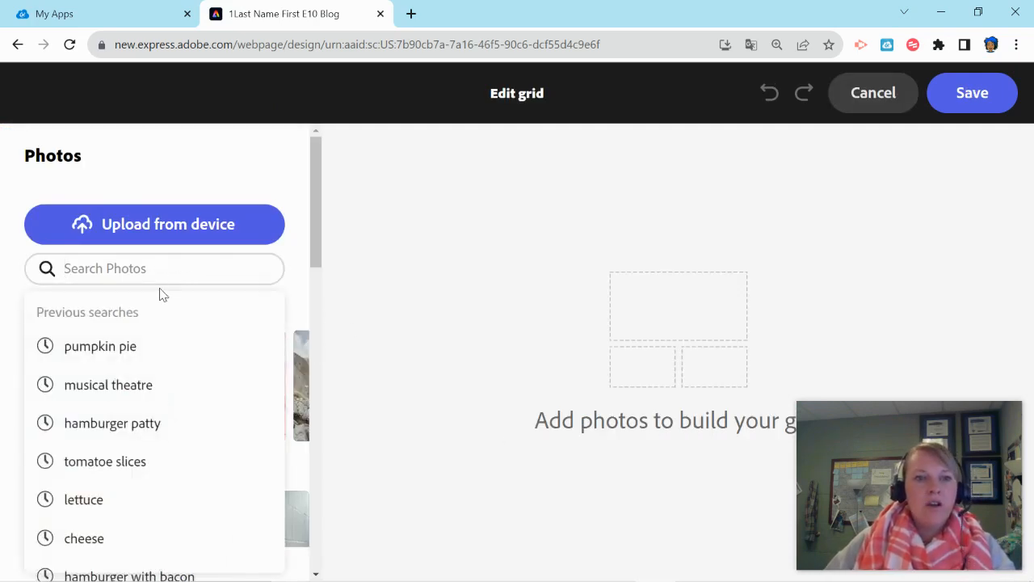
{"action": "left_click", "coordinate": [129, 349]}
{"action": "scroll", "coordinate": [129, 352], "scroll_direction": "down", "scroll_amount": 3}
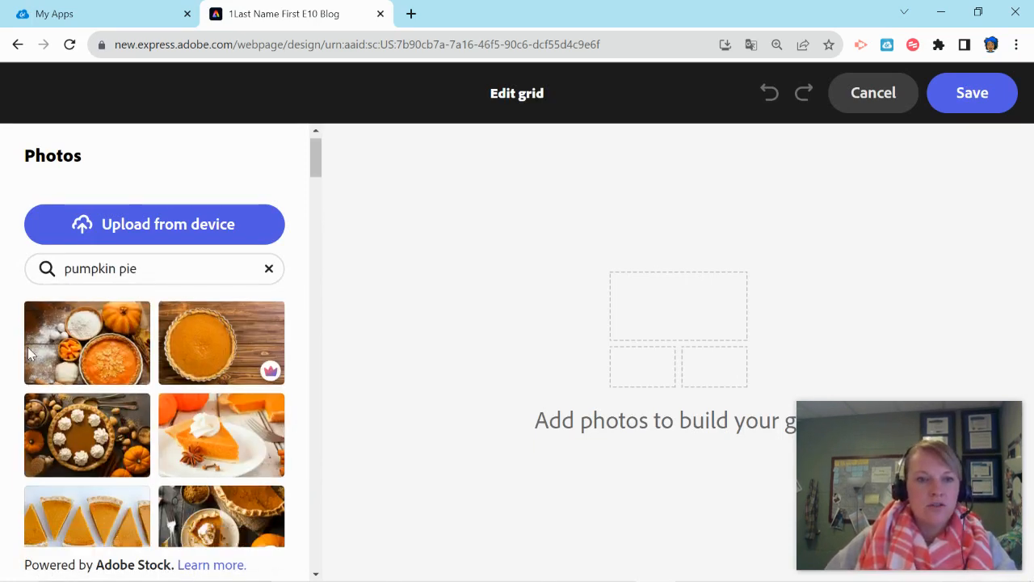
Add photos of pie wedges, a plated slice, a cut pie, a sliced whole pie and, twice, a cream-topped slice to the grid.
{"action": "left_click", "coordinate": [57, 323]}
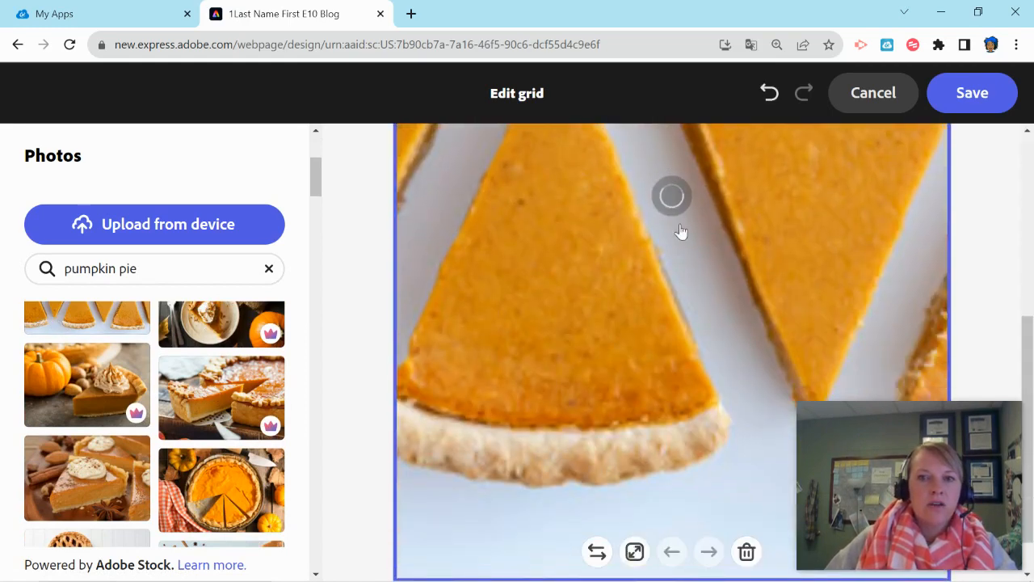
{"action": "left_click", "coordinate": [241, 327]}
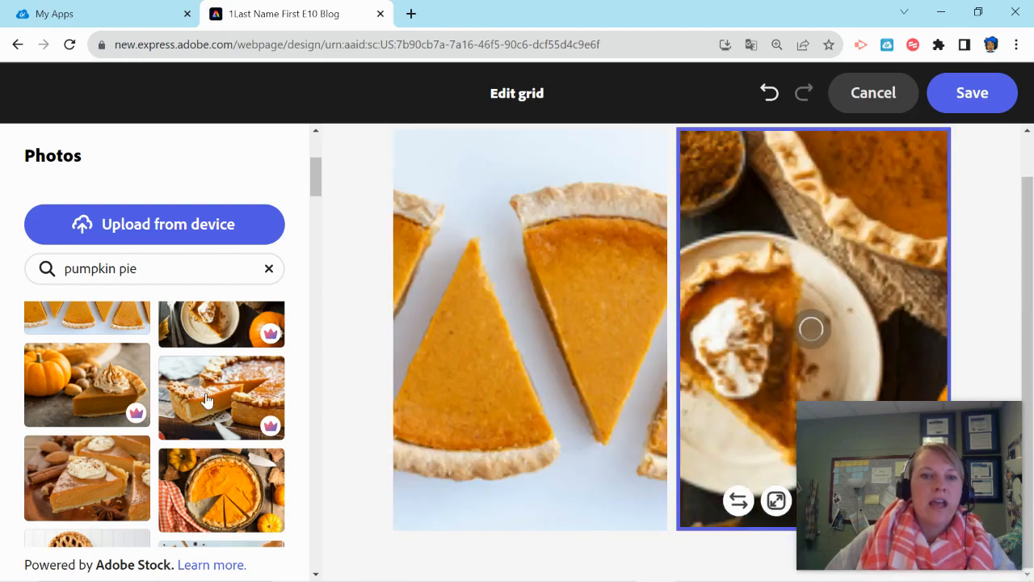
{"action": "left_click", "coordinate": [207, 399]}
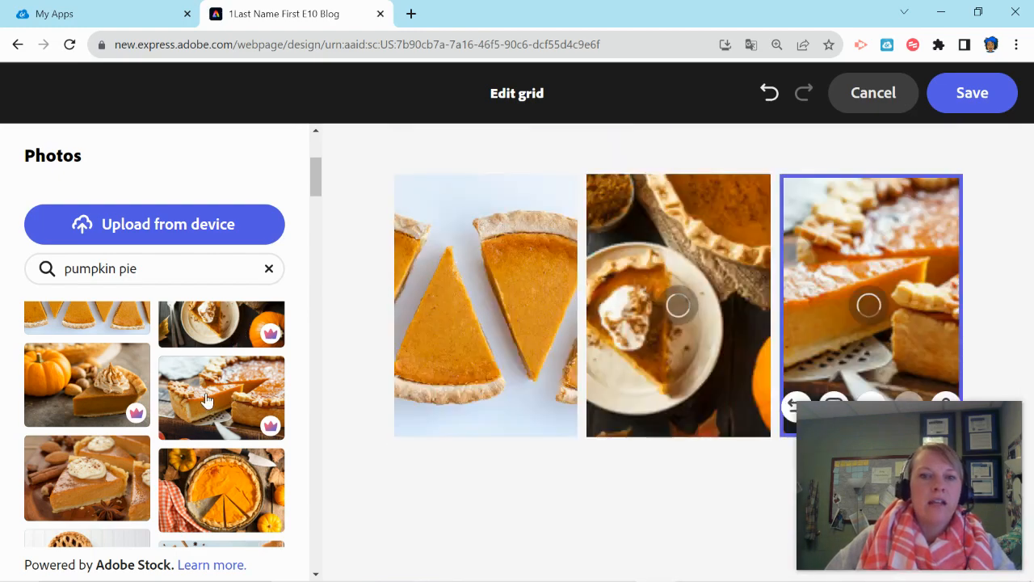
{"action": "left_click", "coordinate": [229, 528]}
{"action": "left_click", "coordinate": [137, 483]}
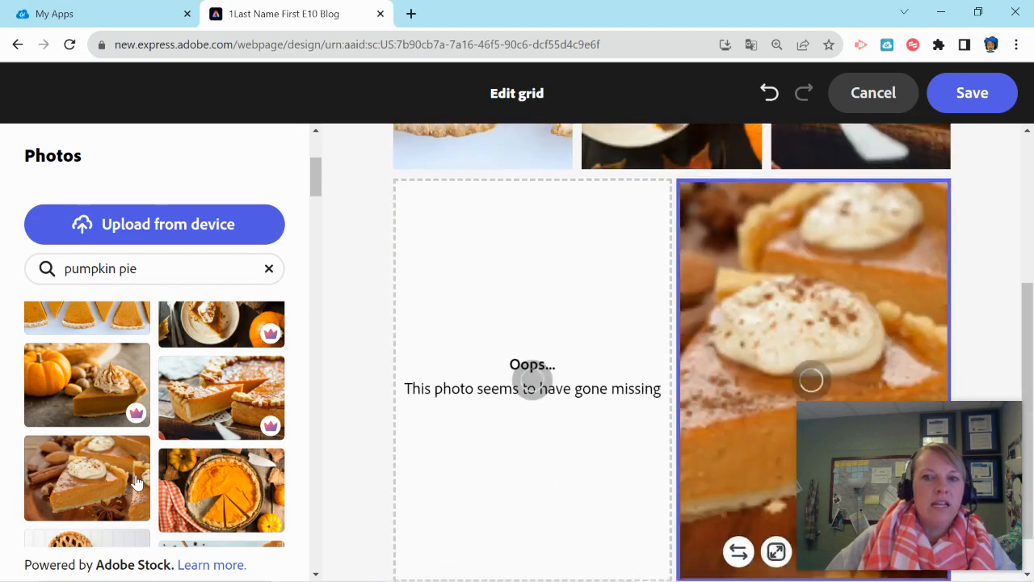
{"action": "left_click", "coordinate": [121, 498]}
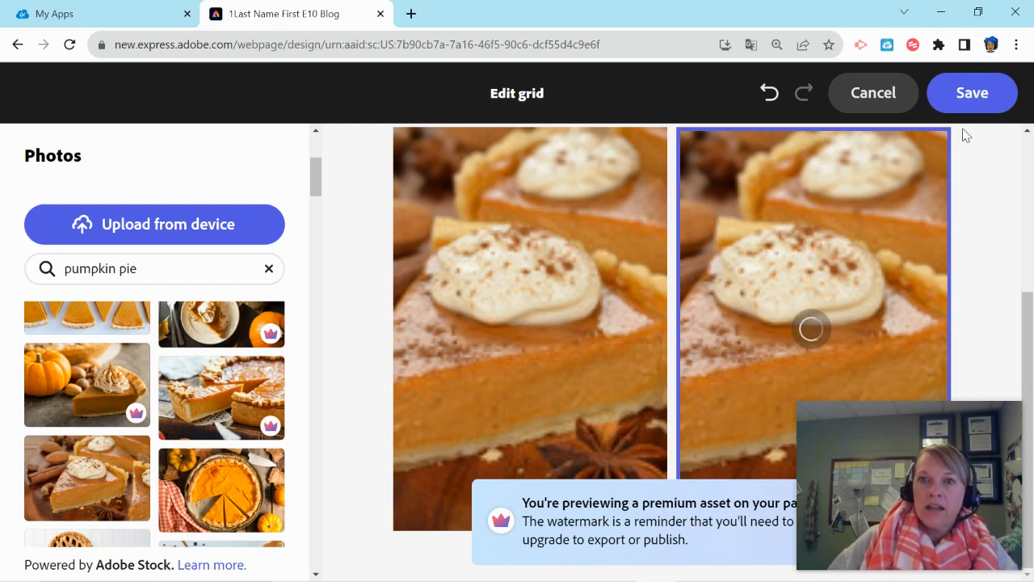
Delete the missing photo from the end of the grid's first row.
{"action": "scroll", "coordinate": [843, 247], "scroll_direction": "up", "scroll_amount": 3}
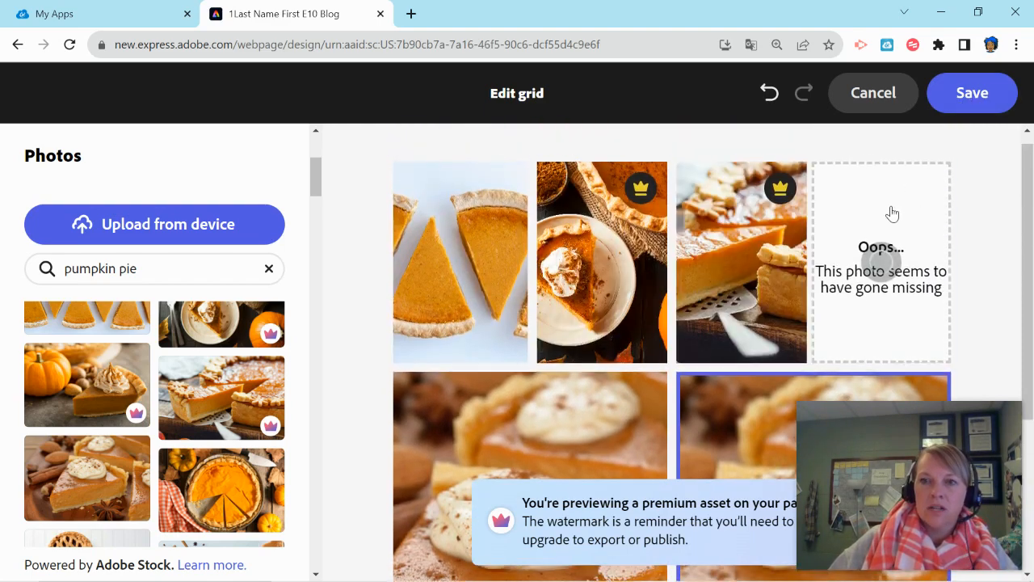
{"action": "left_click", "coordinate": [892, 215]}
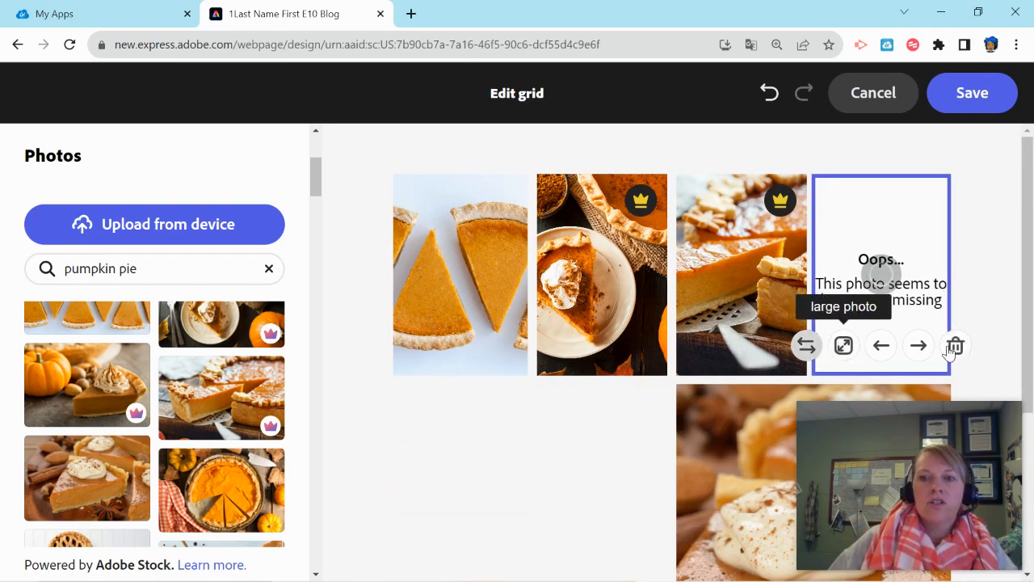
{"action": "left_click", "coordinate": [956, 347]}
Make the first cream-topped pie slice photo large in the grid and save the grid.
{"action": "scroll", "coordinate": [652, 406], "scroll_direction": "down", "scroll_amount": 2}
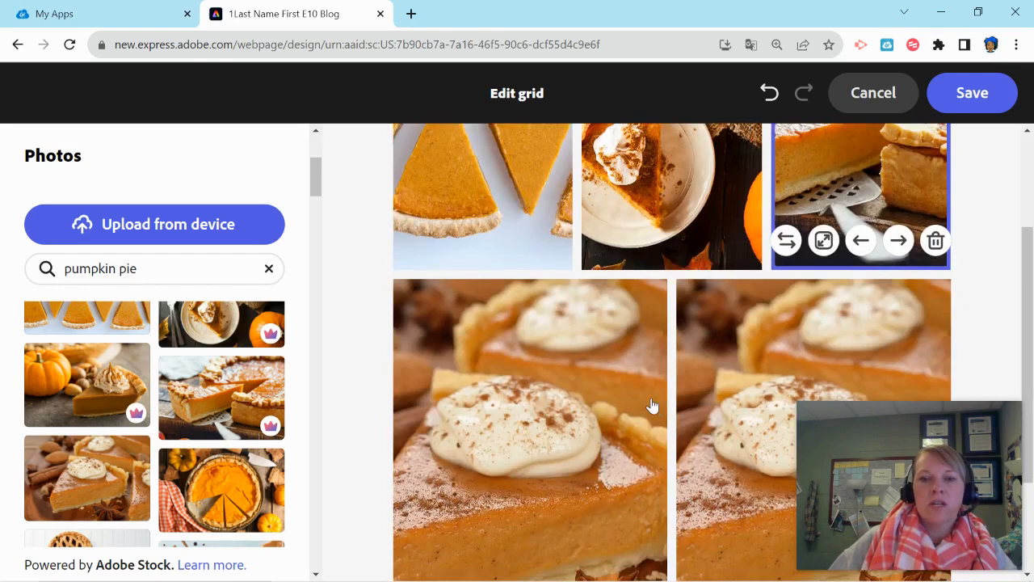
{"action": "left_click", "coordinate": [565, 416]}
{"action": "scroll", "coordinate": [600, 473], "scroll_direction": "down", "scroll_amount": 1}
{"action": "left_click", "coordinate": [492, 553]}
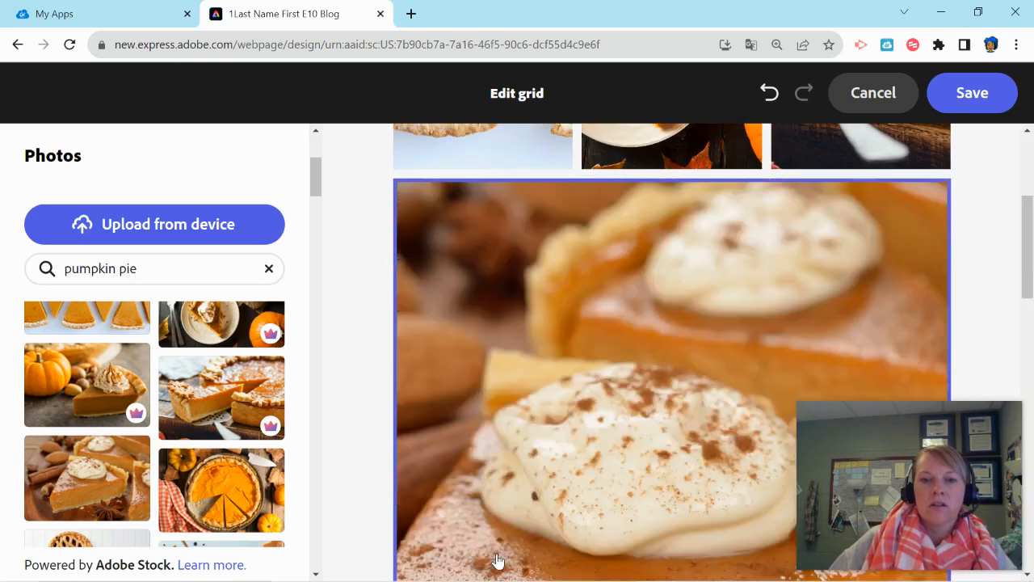
{"action": "scroll", "coordinate": [664, 372], "scroll_direction": "up", "scroll_amount": 3}
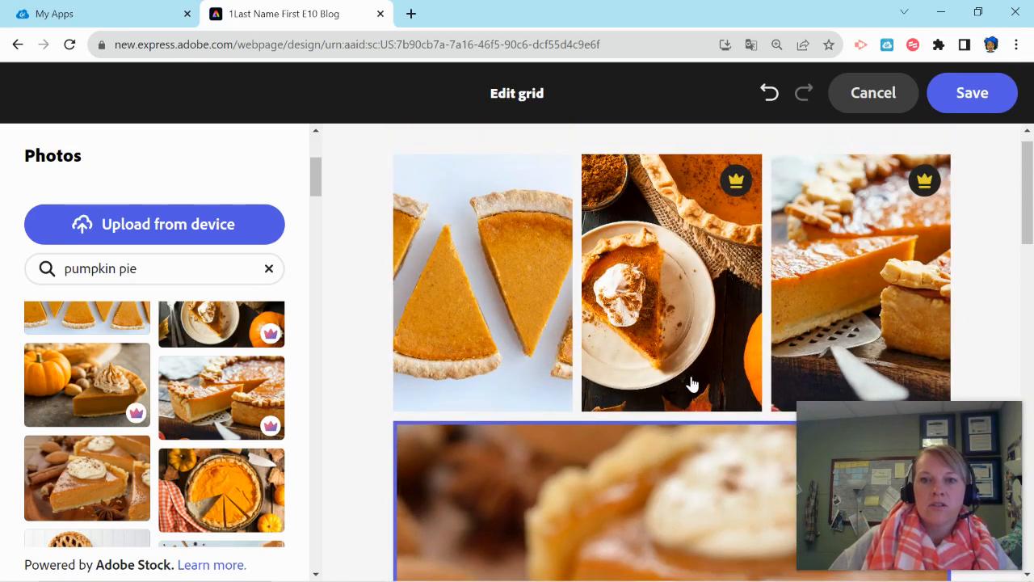
{"action": "scroll", "coordinate": [695, 379], "scroll_direction": "down", "scroll_amount": 5}
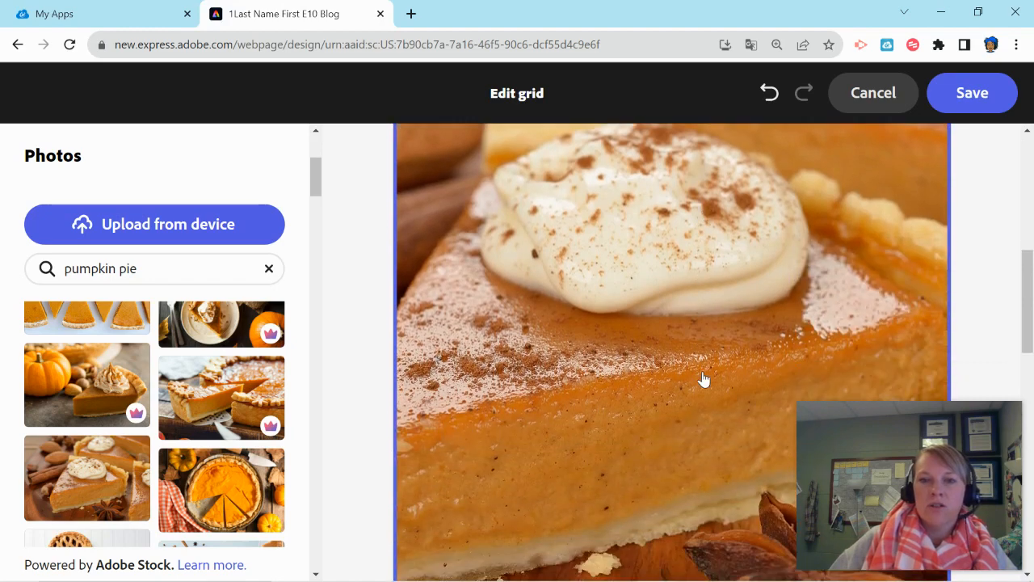
{"action": "left_click", "coordinate": [968, 110]}
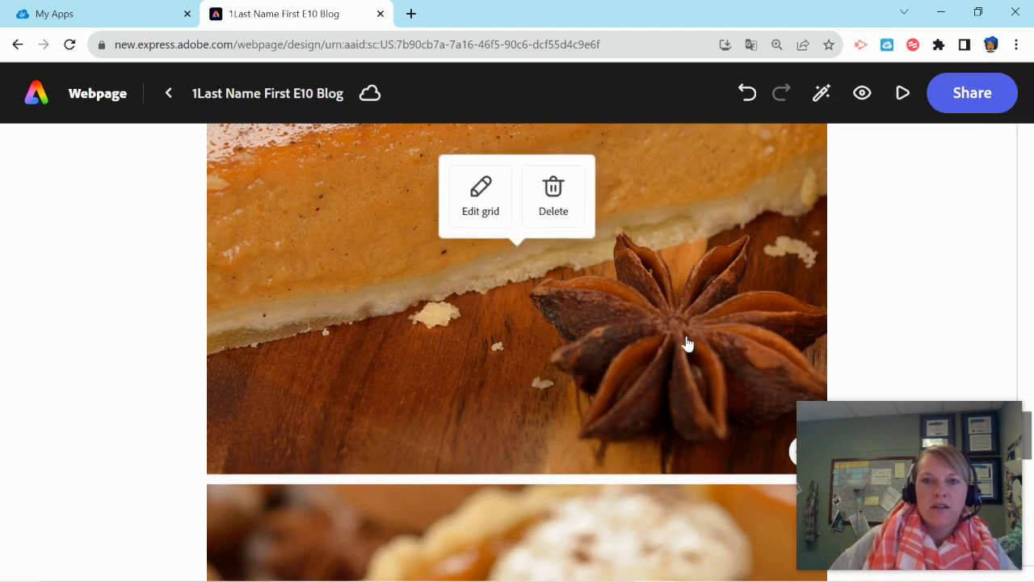
Open the image alt text of the enlarged pie slice photo and save it without a description.
{"action": "scroll", "coordinate": [884, 307], "scroll_direction": "down", "scroll_amount": 2}
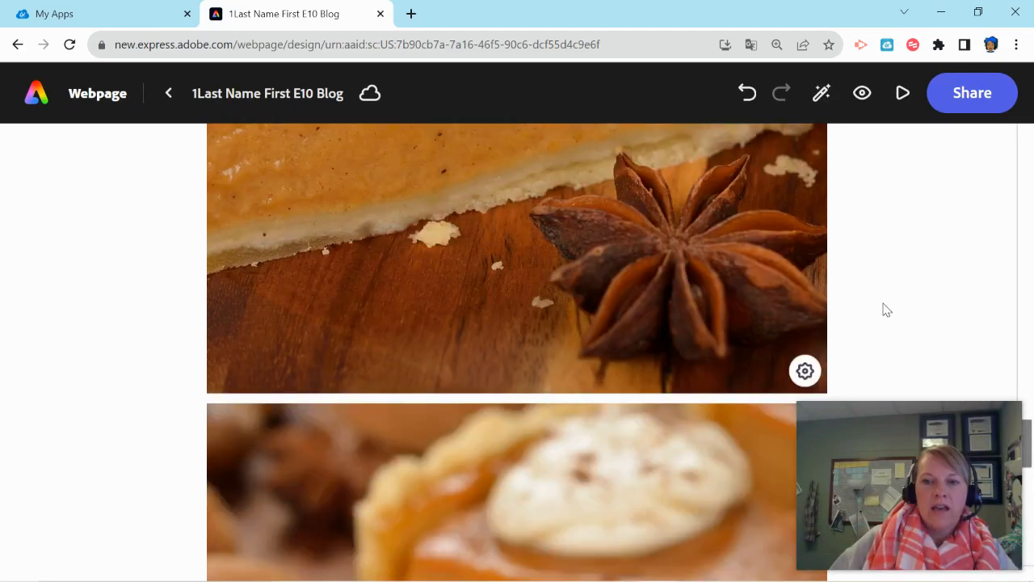
{"action": "left_click", "coordinate": [805, 291]}
{"action": "left_click", "coordinate": [512, 307]}
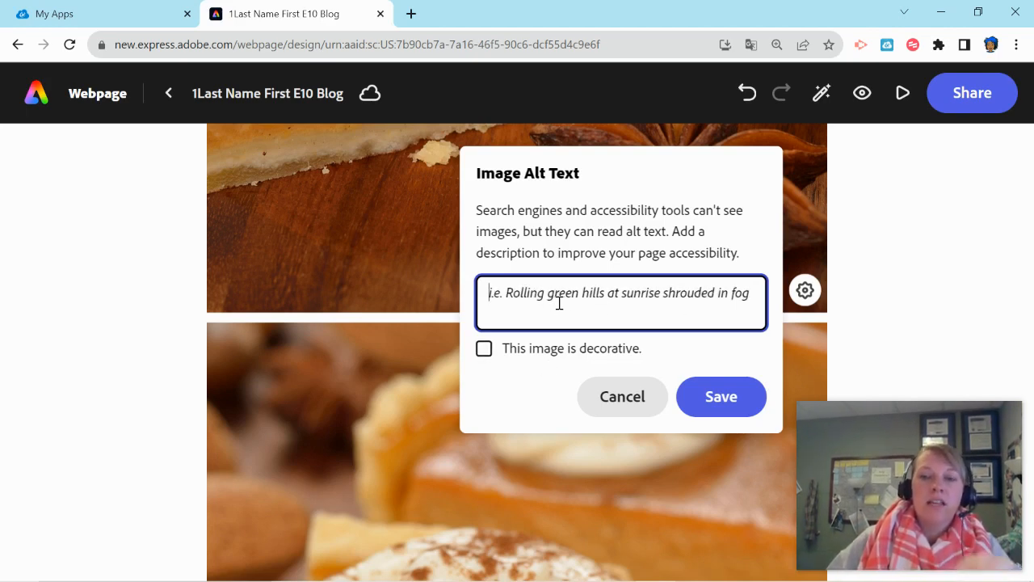
{"action": "left_click", "coordinate": [722, 398]}
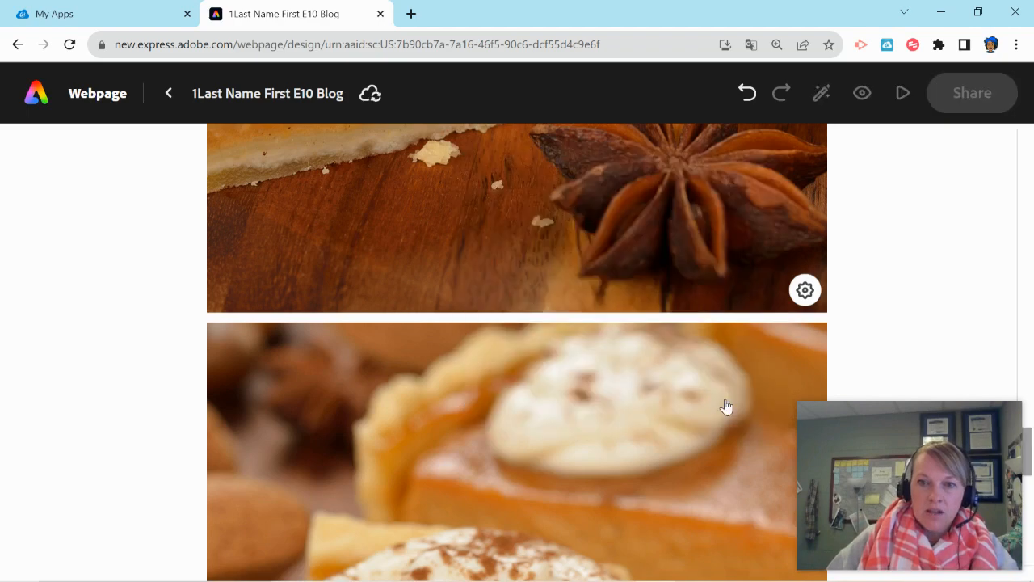
Insert a glideshow below the photo grid and search its stock photos for "orange".
{"action": "scroll", "coordinate": [692, 316], "scroll_direction": "down", "scroll_amount": 5}
{"action": "left_click", "coordinate": [517, 500]}
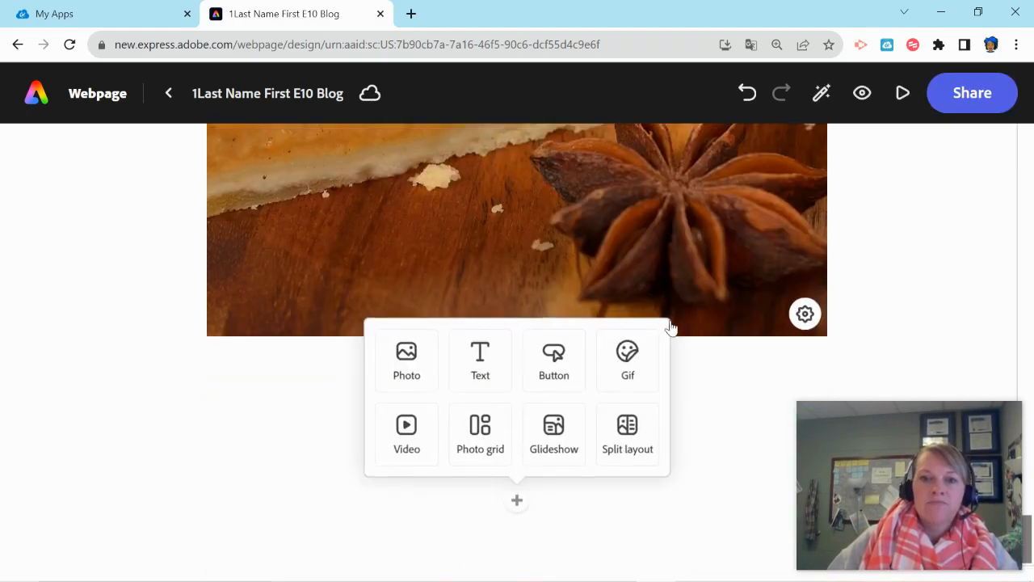
{"action": "left_click", "coordinate": [553, 452]}
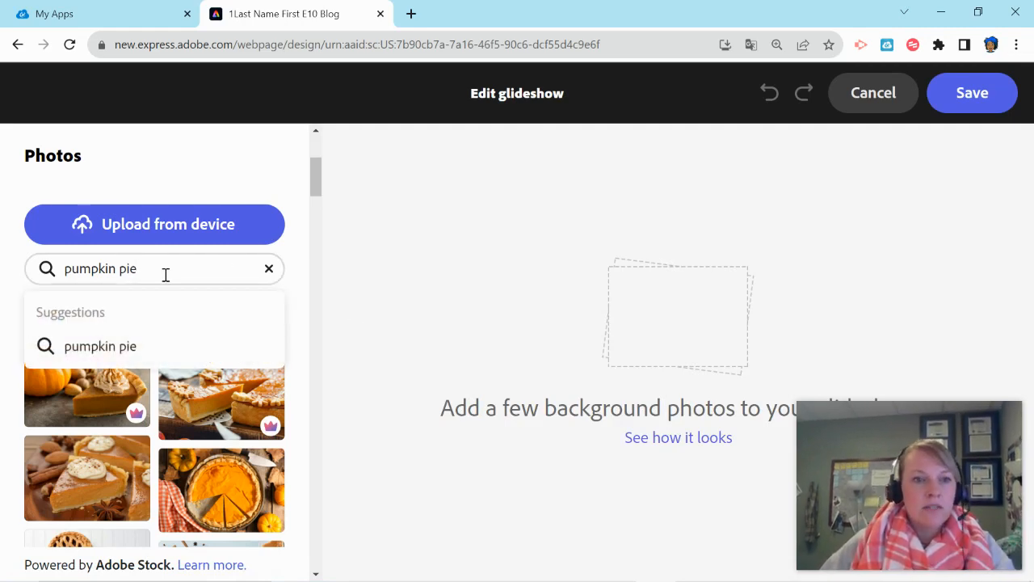
{"action": "key", "text": "BackSpace"}
{"action": "key", "text": "BackSpace"}
{"action": "key", "text": "BackSpace"}
{"action": "key", "text": "BackSpace"}
{"action": "key", "text": "BackSpace"}
{"action": "key", "text": "BackSpace"}
{"action": "key", "text": "BackSpace"}
{"action": "key", "text": "BackSpace"}
{"action": "key", "text": "BackSpace"}
{"action": "key", "text": "BackSpace"}
{"action": "key", "text": "BackSpace"}
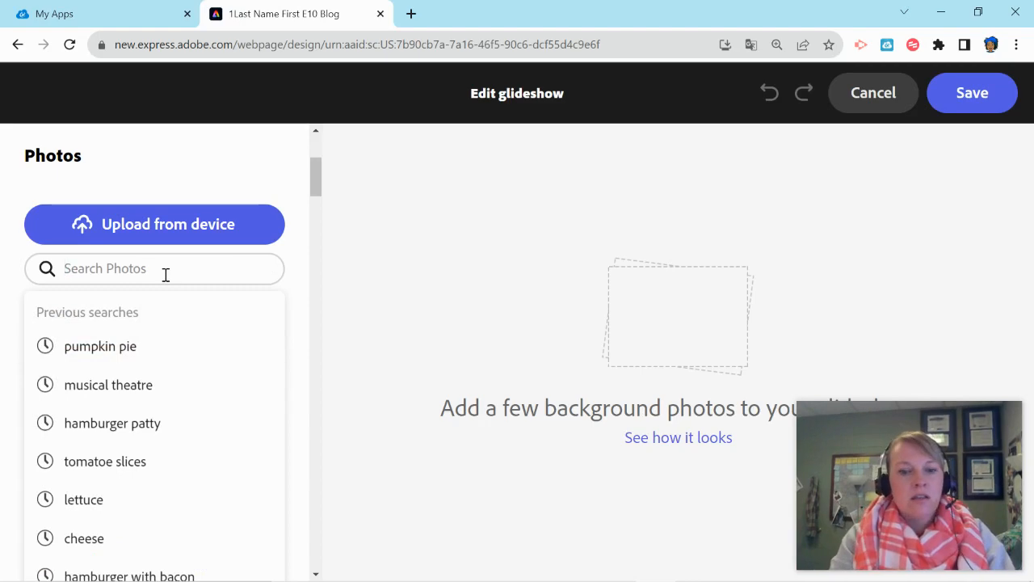
{"action": "type", "text": "orange"}
{"action": "key", "text": "Return"}
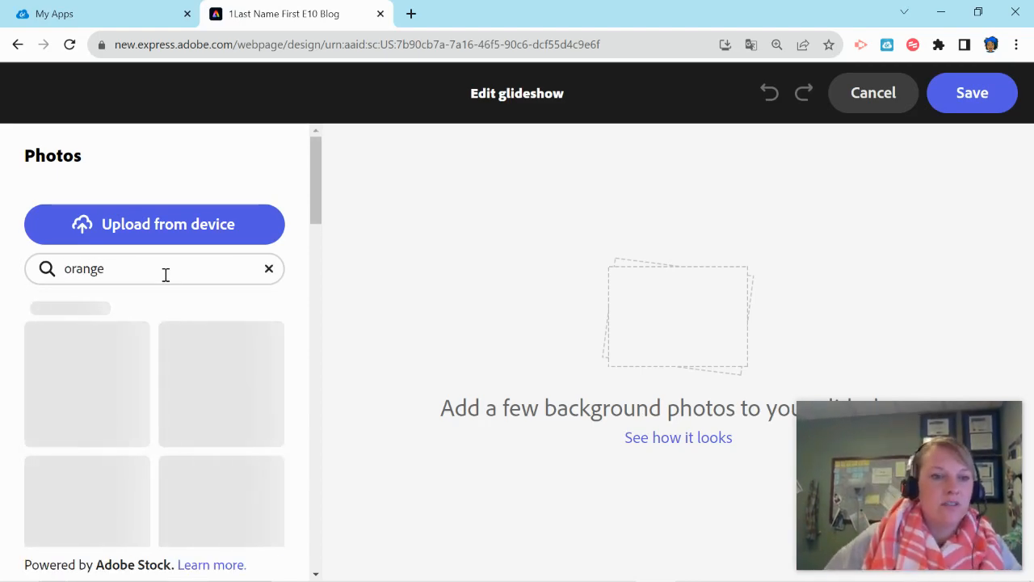
Add the plain orange background, the red-orange blur and the orange powder burst photos to the glideshow and save it.
{"action": "scroll", "coordinate": [241, 274], "scroll_direction": "down", "scroll_amount": 2}
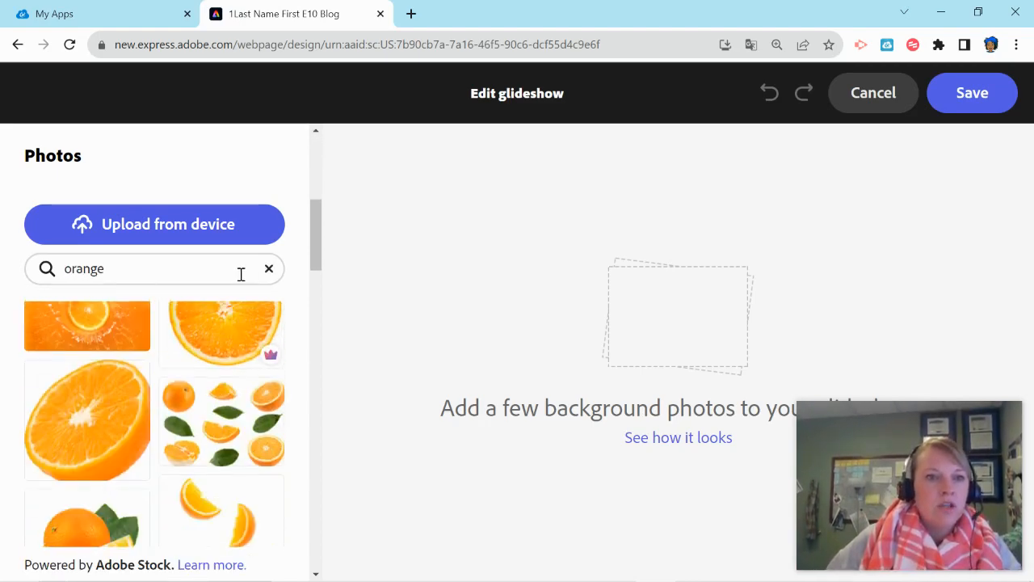
{"action": "scroll", "coordinate": [242, 278], "scroll_direction": "down", "scroll_amount": 5}
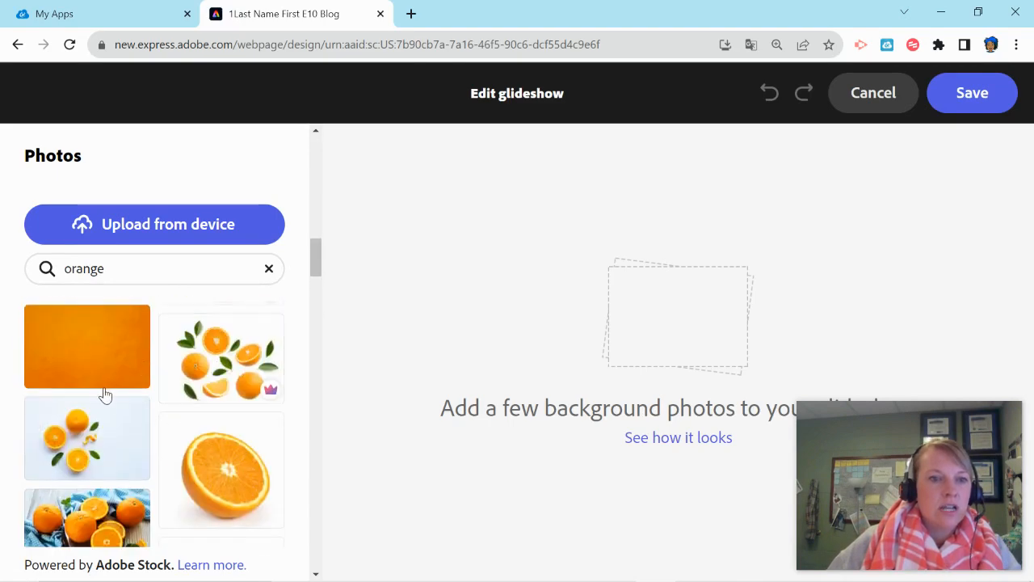
{"action": "left_click", "coordinate": [86, 343]}
{"action": "scroll", "coordinate": [191, 344], "scroll_direction": "down", "scroll_amount": 5}
{"action": "left_click", "coordinate": [220, 336]}
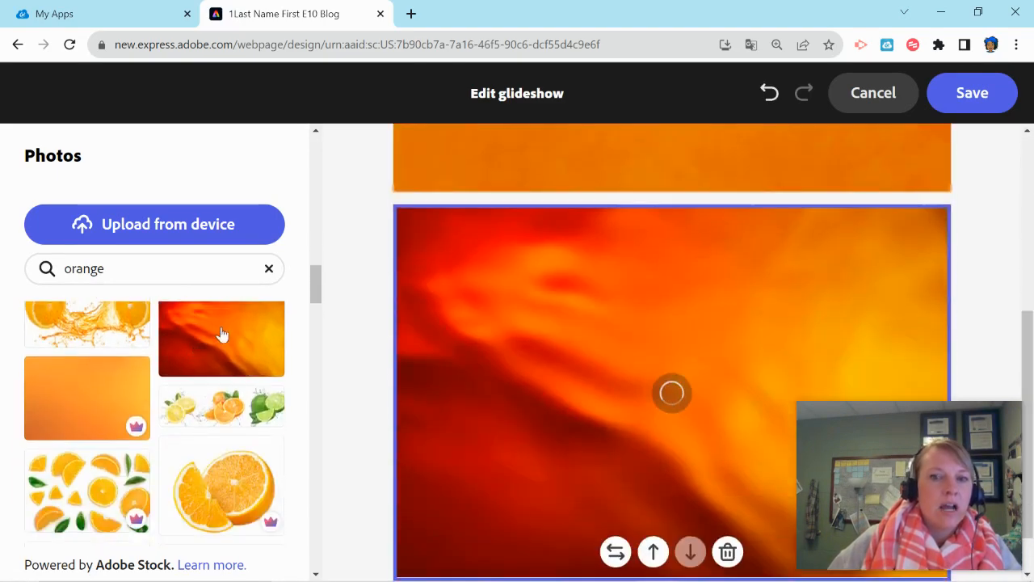
{"action": "scroll", "coordinate": [234, 339], "scroll_direction": "down", "scroll_amount": 5}
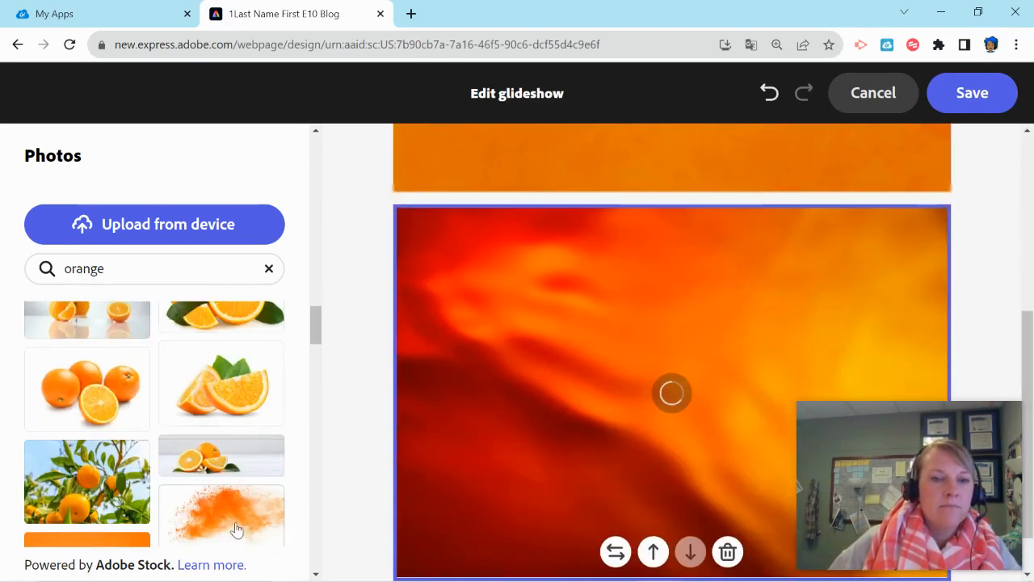
{"action": "left_click", "coordinate": [242, 521]}
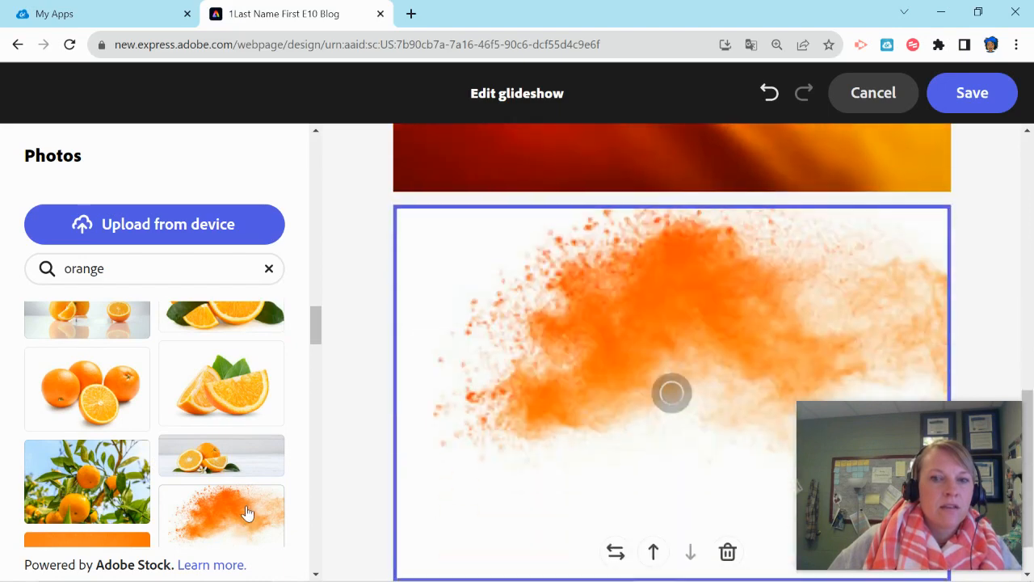
{"action": "left_click", "coordinate": [987, 110]}
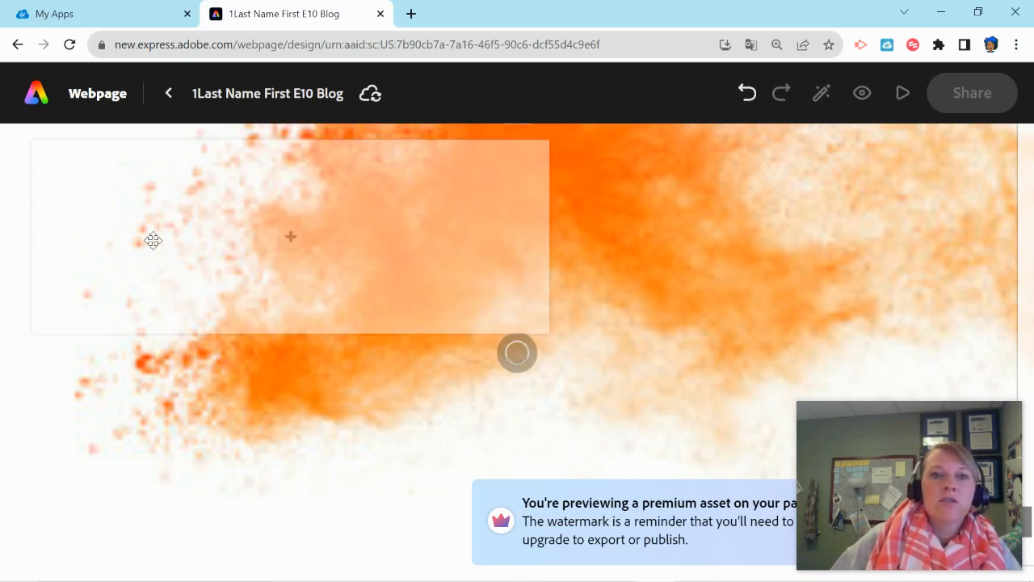
Add an H1 text block reading "Text" to the panel over the orange powder photo and open the insert options below it.
{"action": "left_click", "coordinate": [290, 237]}
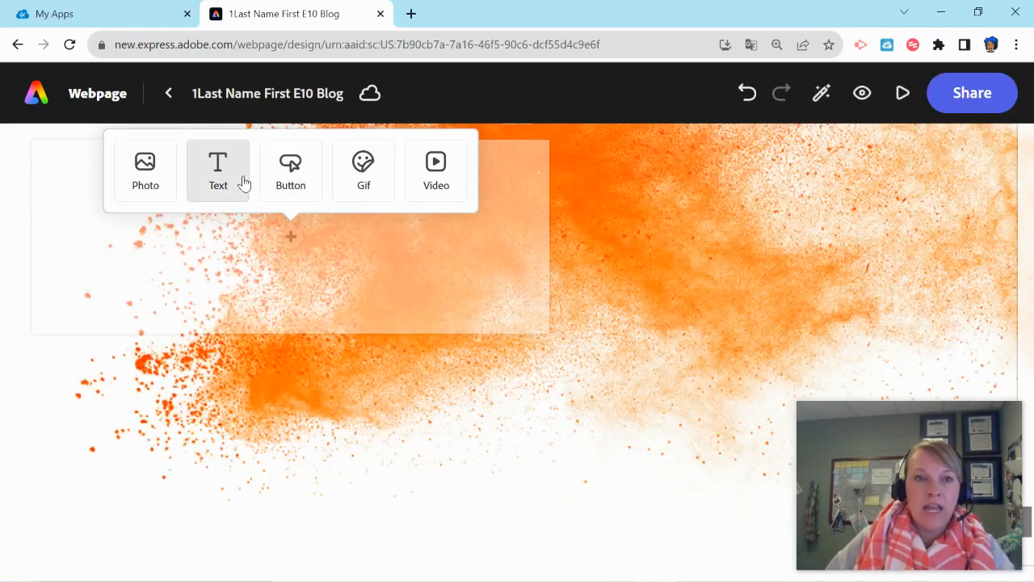
{"action": "left_click", "coordinate": [224, 183]}
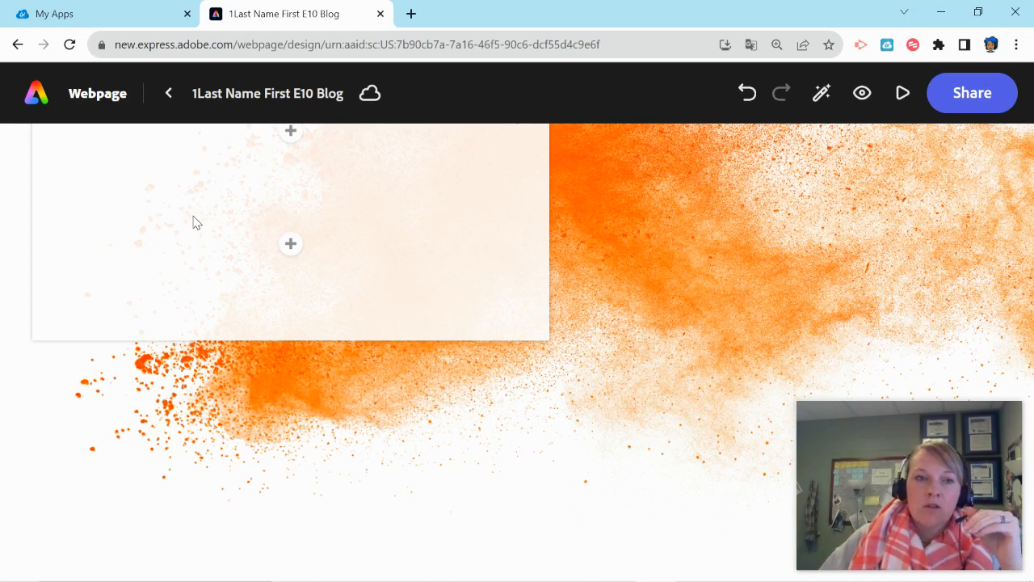
{"action": "type", "text": "Text"}
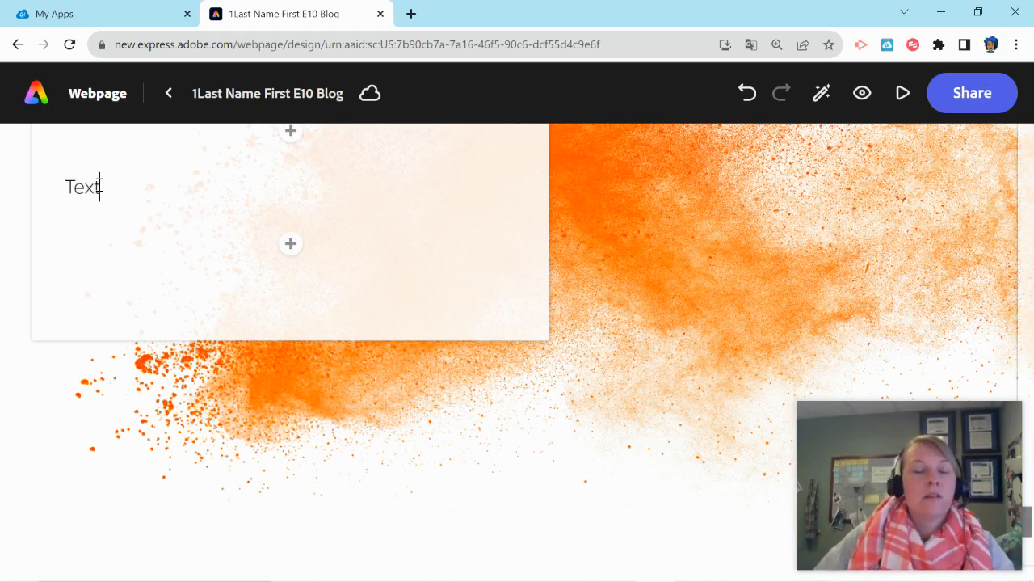
{"action": "left_click", "coordinate": [76, 188]}
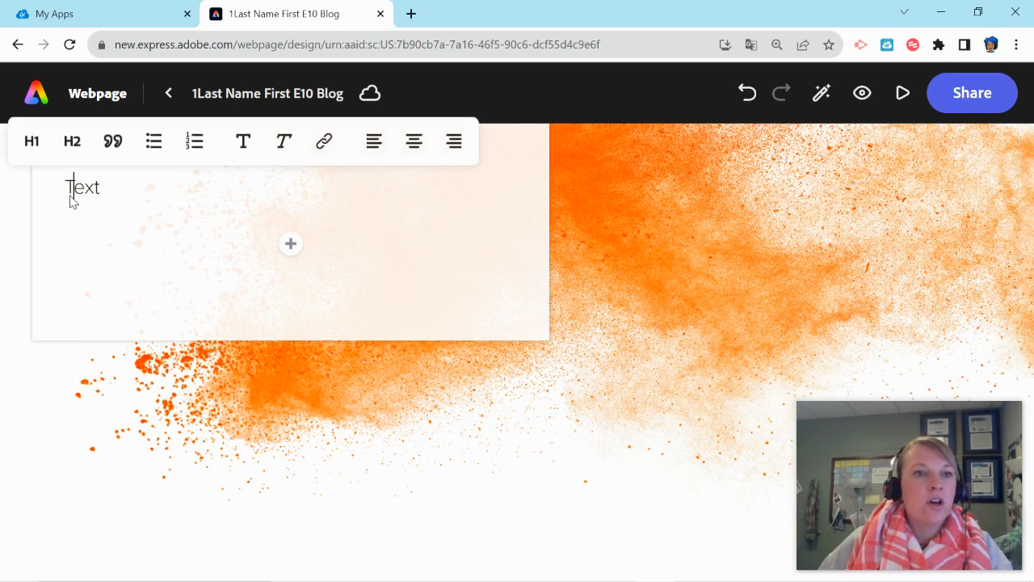
{"action": "left_click", "coordinate": [37, 144]}
{"action": "left_click", "coordinate": [291, 246]}
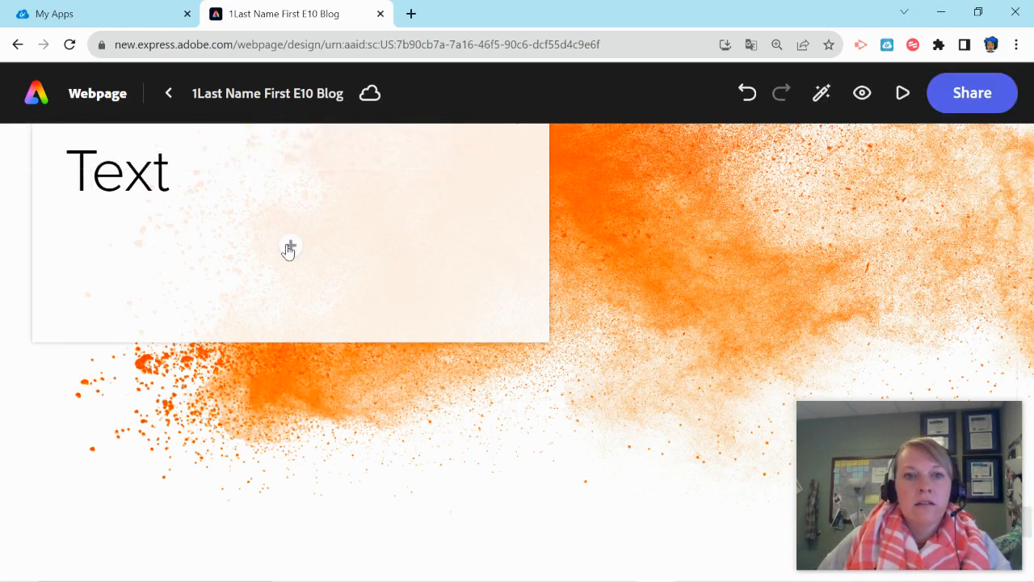
{"action": "left_click", "coordinate": [293, 247]}
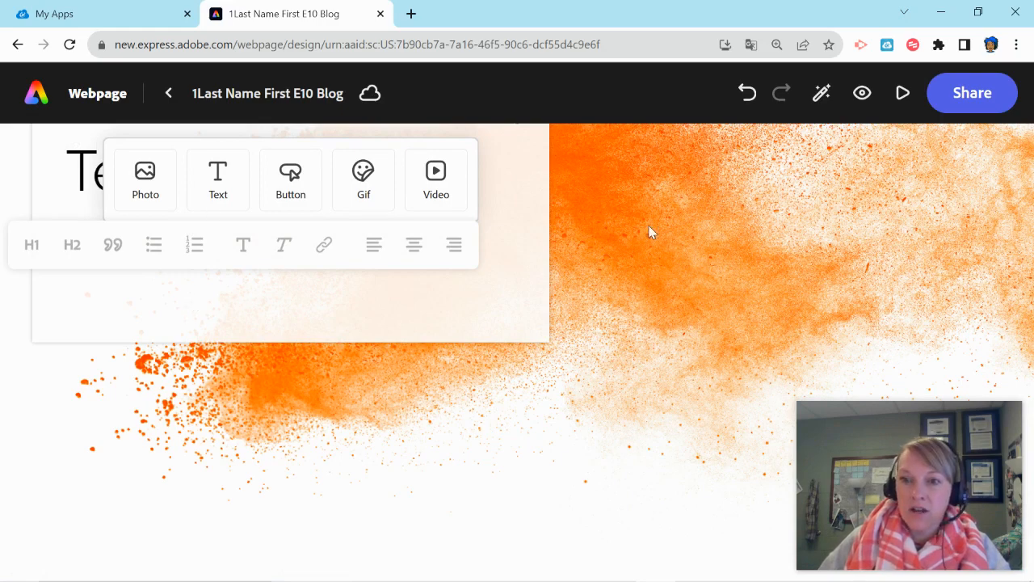
Look through the glideshow in the editor, examining the transitions between its orange photos and the panels over them.
{"action": "scroll", "coordinate": [651, 234], "scroll_direction": "up", "scroll_amount": 5}
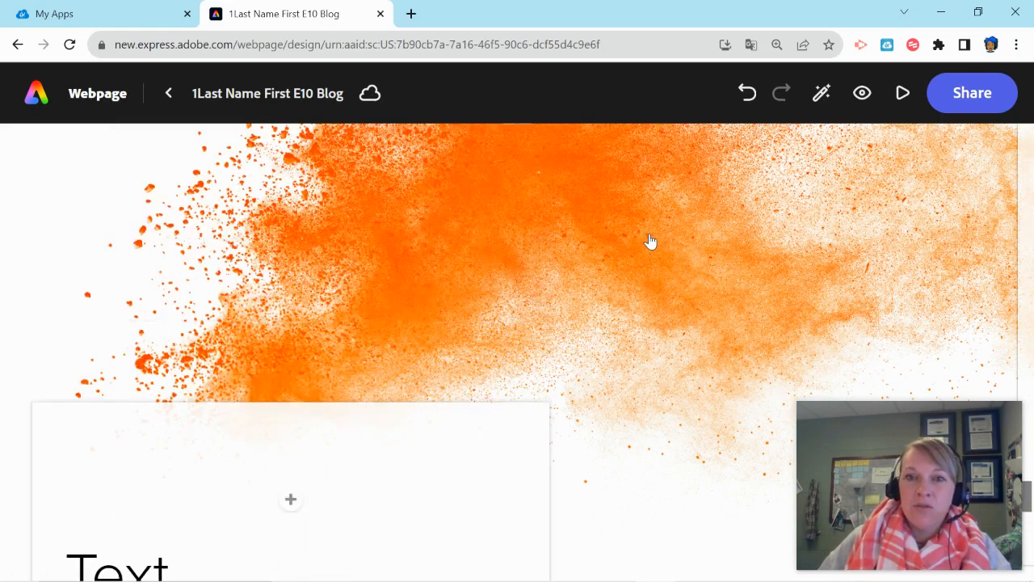
{"action": "scroll", "coordinate": [652, 241], "scroll_direction": "down", "scroll_amount": 5}
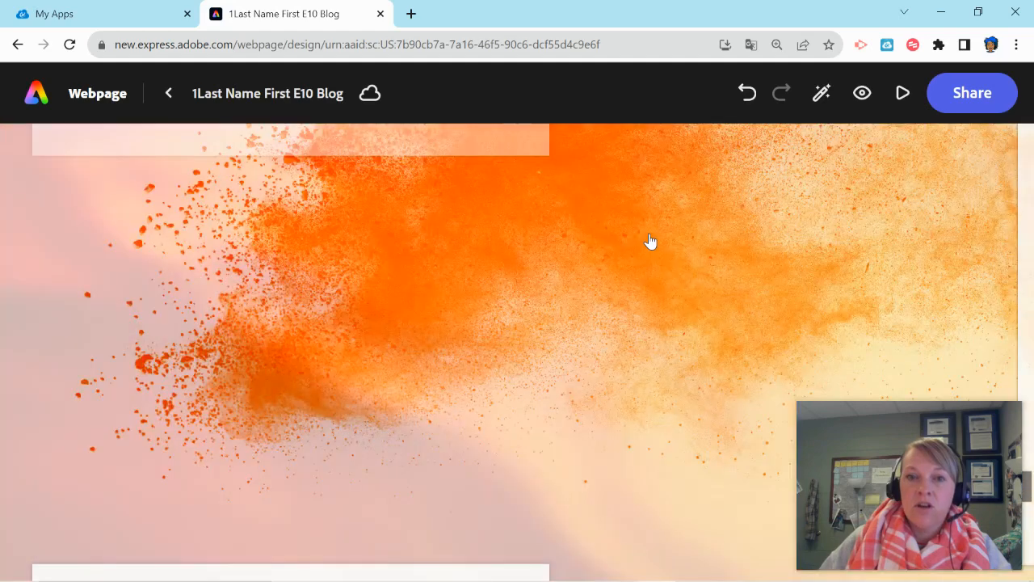
{"action": "scroll", "coordinate": [651, 241], "scroll_direction": "up", "scroll_amount": 5}
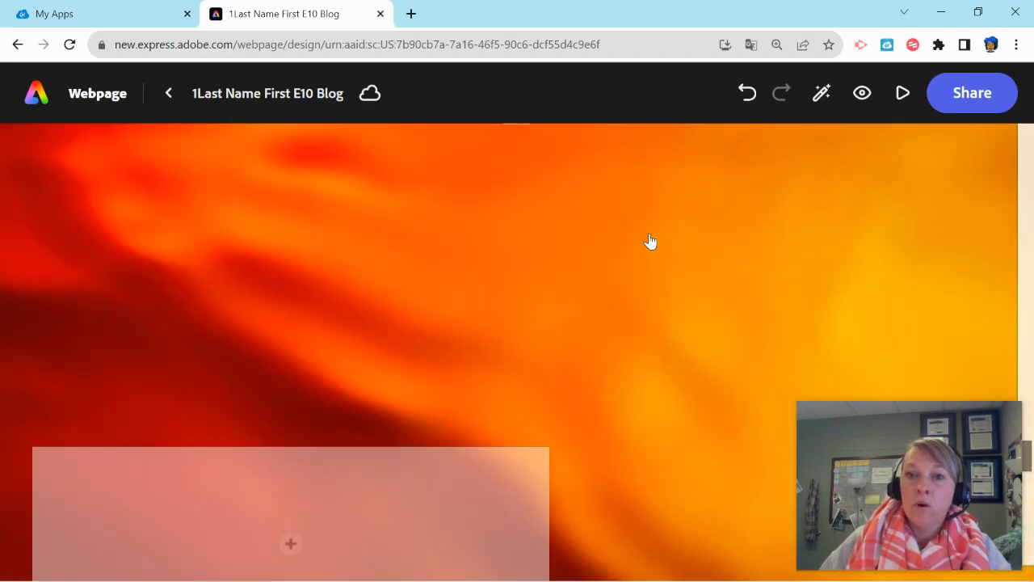
{"action": "scroll", "coordinate": [653, 250], "scroll_direction": "down", "scroll_amount": 5}
{"action": "scroll", "coordinate": [656, 257], "scroll_direction": "up", "scroll_amount": 2}
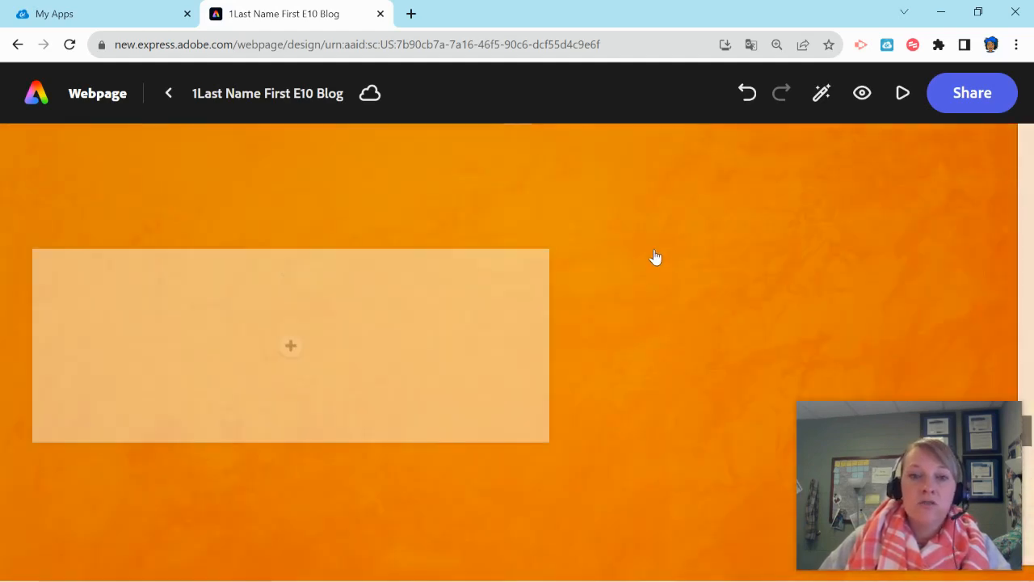
{"action": "scroll", "coordinate": [655, 257], "scroll_direction": "down", "scroll_amount": 3}
{"action": "scroll", "coordinate": [655, 257], "scroll_direction": "up", "scroll_amount": 5}
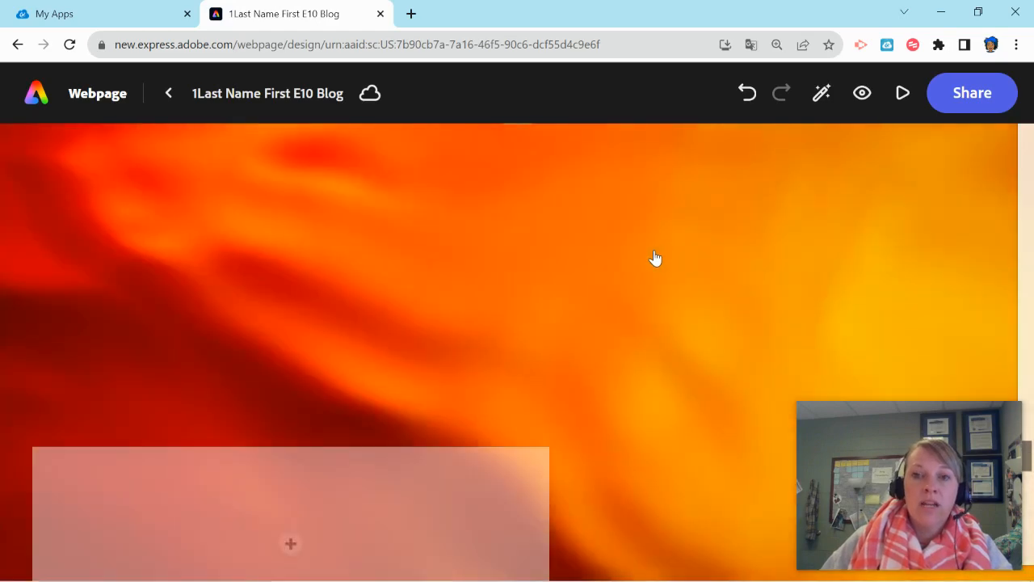
{"action": "scroll", "coordinate": [655, 257], "scroll_direction": "down", "scroll_amount": 2}
{"action": "scroll", "coordinate": [655, 257], "scroll_direction": "down", "scroll_amount": 1}
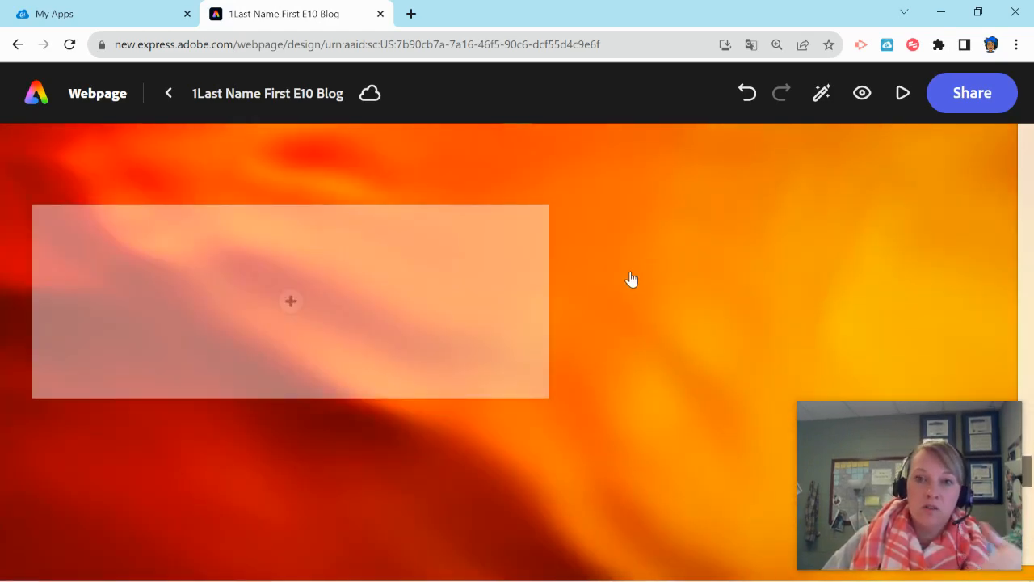
{"action": "scroll", "coordinate": [625, 282], "scroll_direction": "down", "scroll_amount": 1}
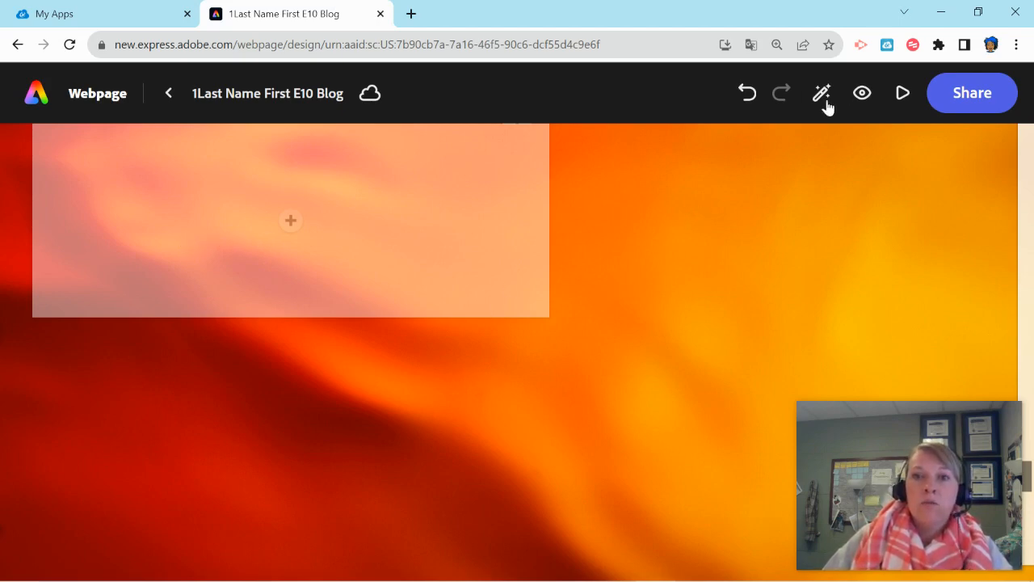
Preview the webpage from the title through the photo grid and glideshow to the footer, and close the preview.
{"action": "left_click", "coordinate": [863, 95]}
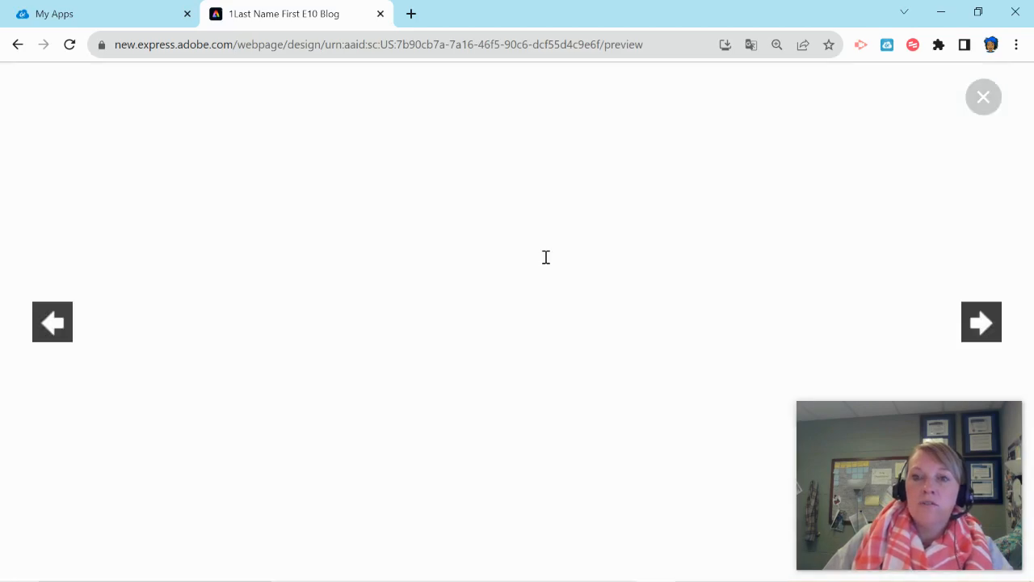
{"action": "scroll", "coordinate": [504, 339], "scroll_direction": "down", "scroll_amount": 3}
{"action": "scroll", "coordinate": [504, 340], "scroll_direction": "down", "scroll_amount": 10}
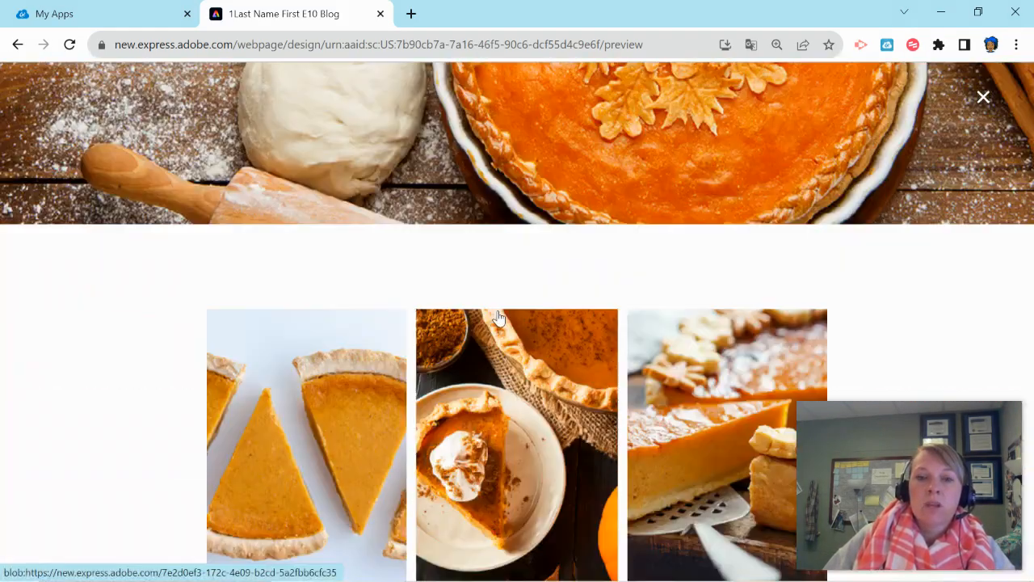
{"action": "left_click", "coordinate": [499, 317]}
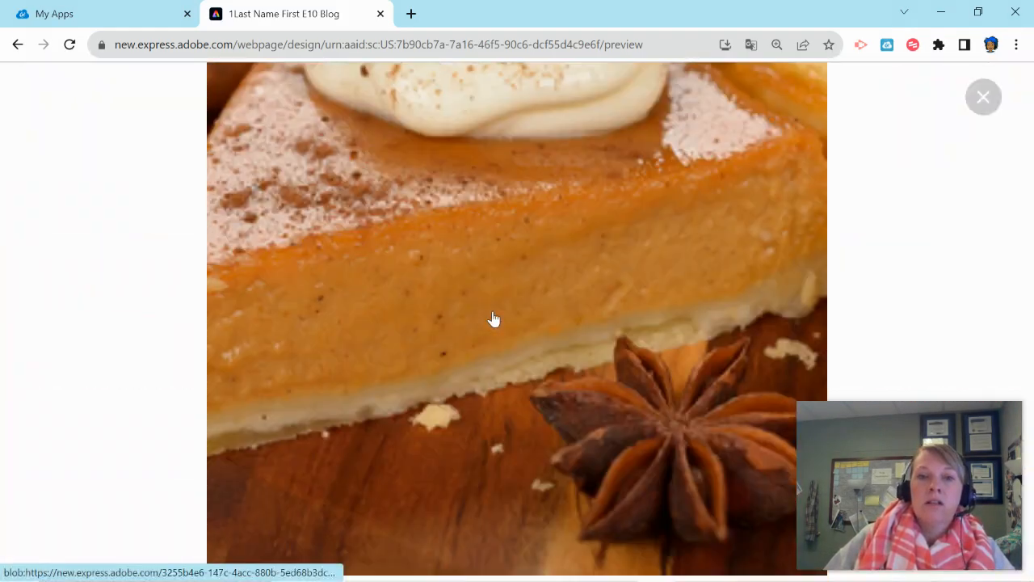
{"action": "scroll", "coordinate": [492, 319], "scroll_direction": "down", "scroll_amount": 3}
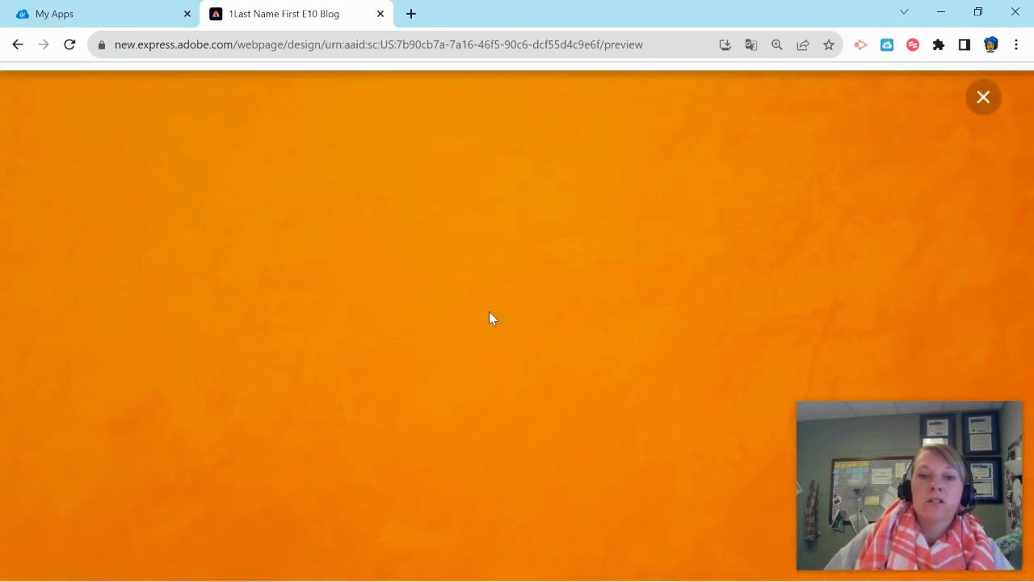
{"action": "scroll", "coordinate": [484, 319], "scroll_direction": "down", "scroll_amount": 3}
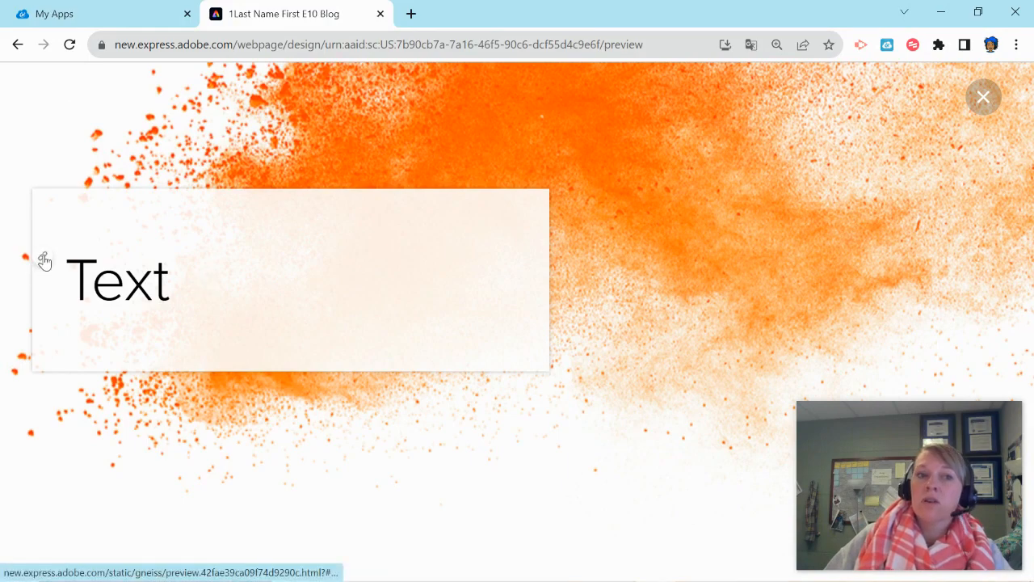
{"action": "scroll", "coordinate": [561, 257], "scroll_direction": "down", "scroll_amount": 5}
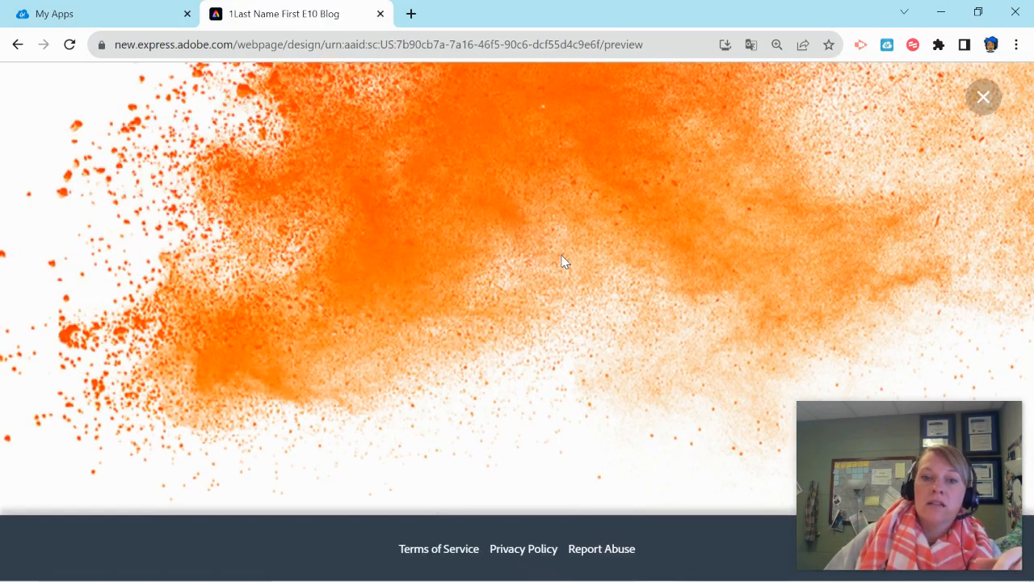
{"action": "left_click", "coordinate": [984, 97]}
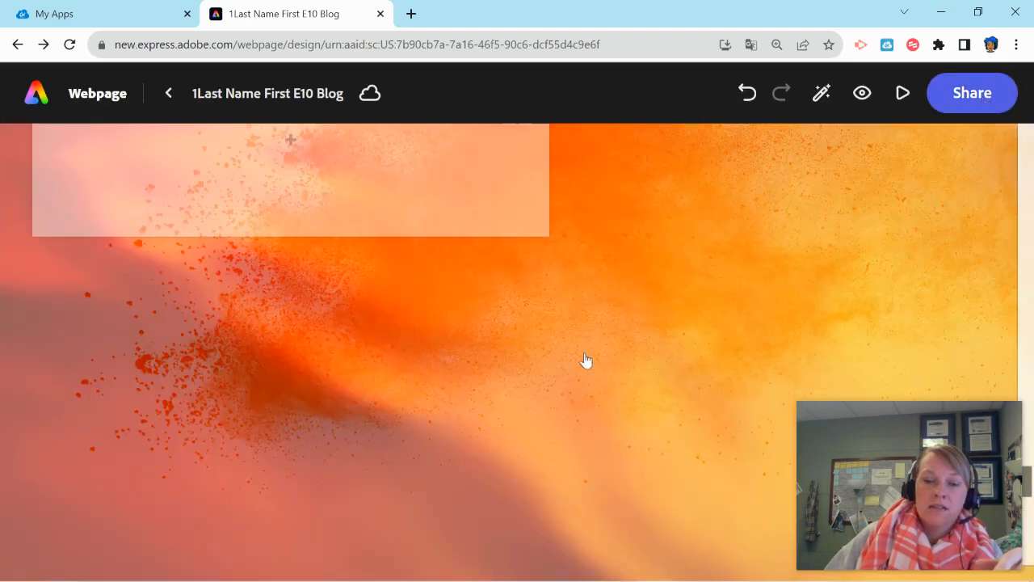
Move the focal point of the glideshow's orange powder photo to its far-left edge, save it and reopen the photo's options.
{"action": "left_click", "coordinate": [555, 423]}
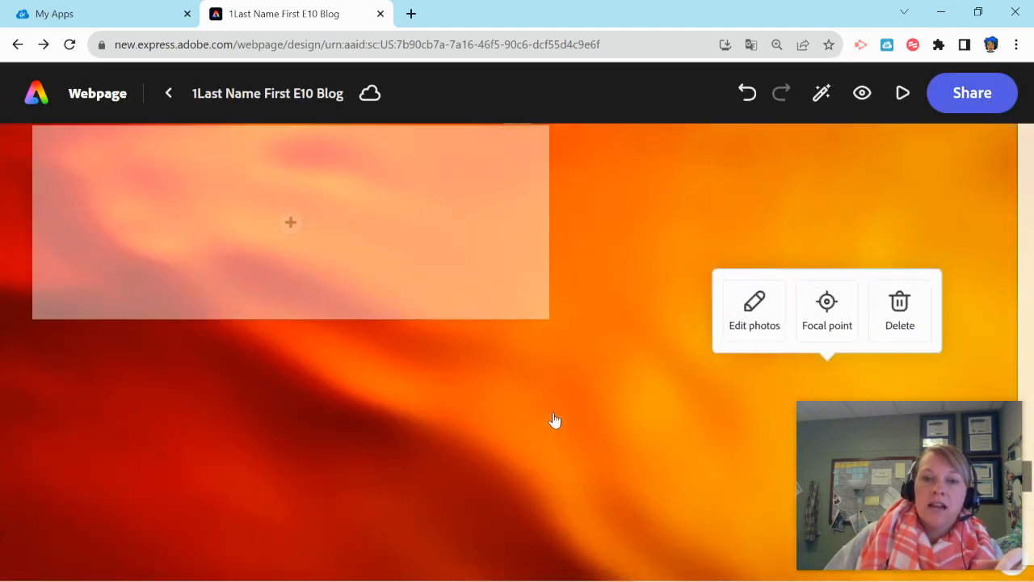
{"action": "scroll", "coordinate": [638, 377], "scroll_direction": "up", "scroll_amount": 3}
{"action": "scroll", "coordinate": [638, 377], "scroll_direction": "down", "scroll_amount": 4}
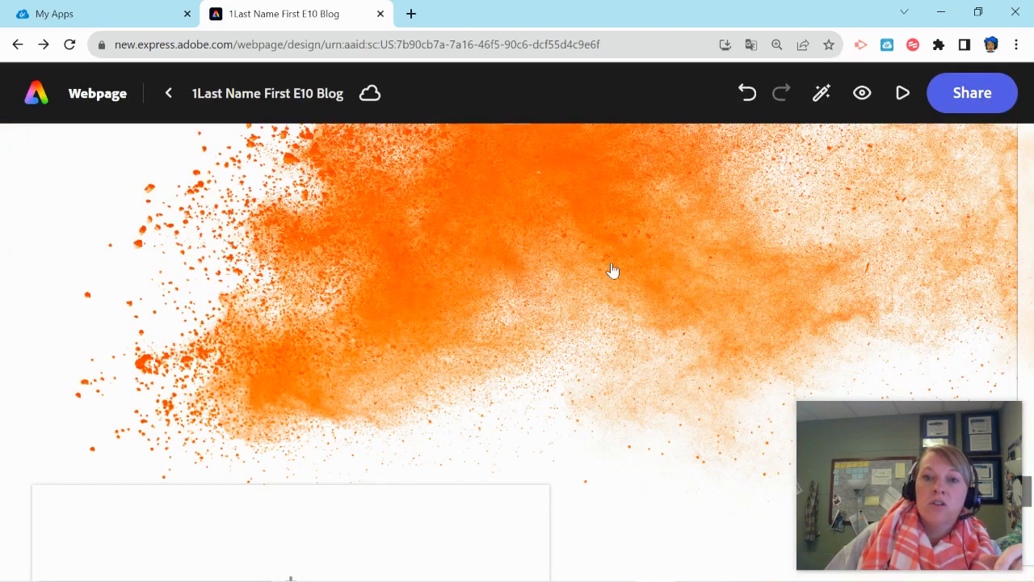
{"action": "left_click", "coordinate": [614, 273]}
{"action": "left_click", "coordinate": [520, 328]}
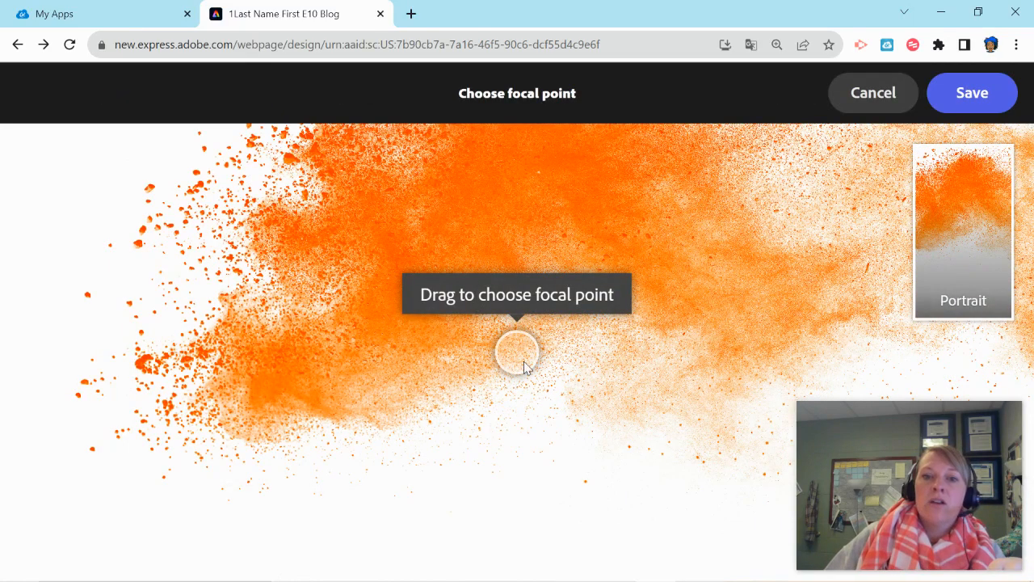
{"action": "left_click_drag", "start_coordinate": [524, 366], "coordinate": [42, 319]}
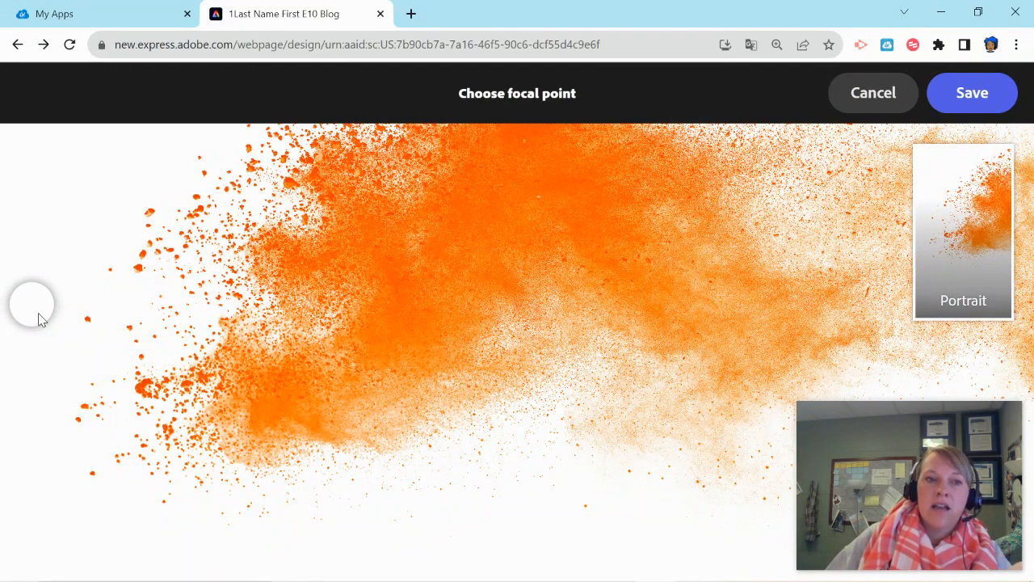
{"action": "left_click", "coordinate": [972, 95]}
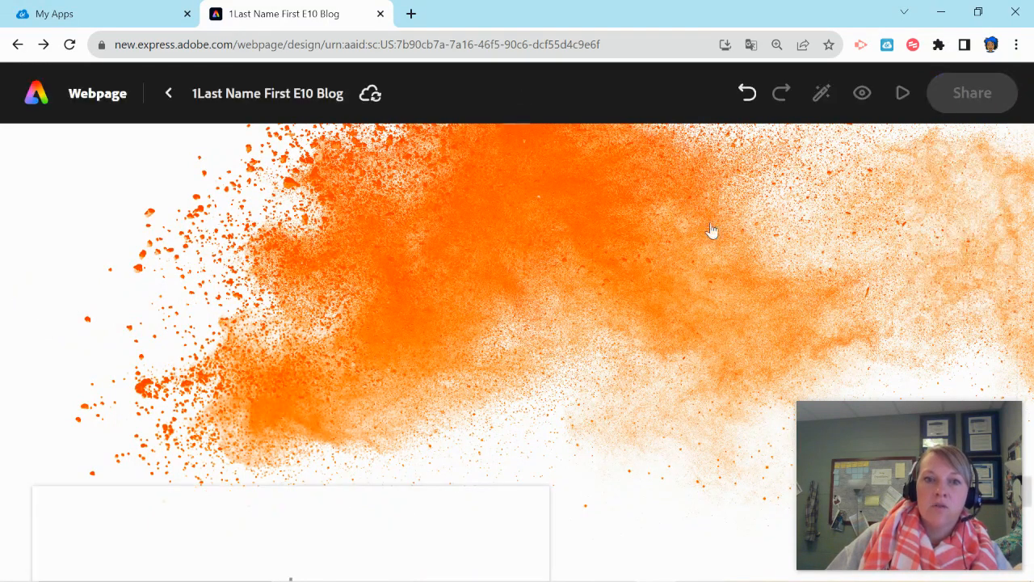
{"action": "scroll", "coordinate": [559, 339], "scroll_direction": "up", "scroll_amount": 2}
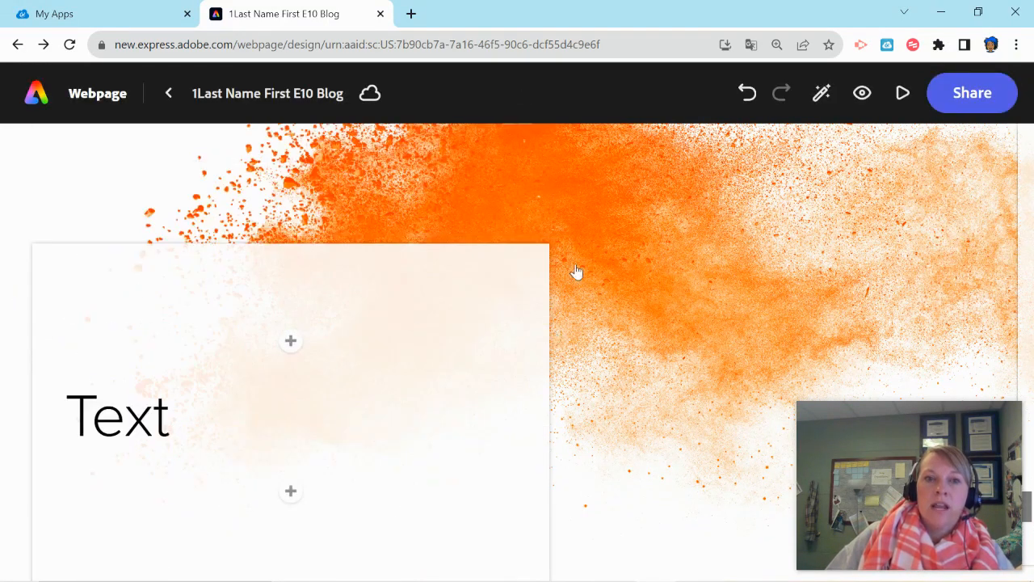
{"action": "scroll", "coordinate": [463, 324], "scroll_direction": "down", "scroll_amount": 3}
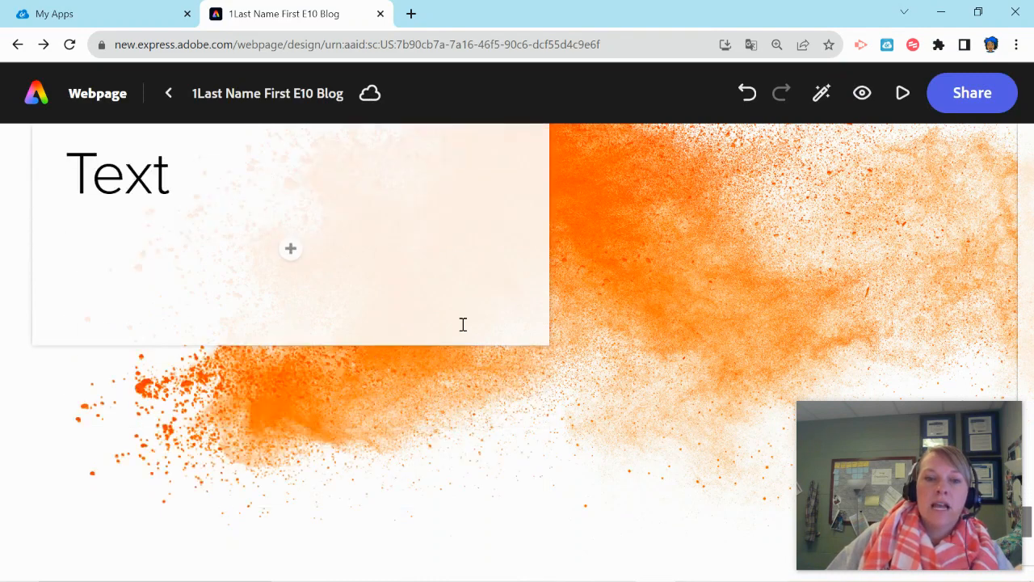
{"action": "left_click", "coordinate": [724, 287]}
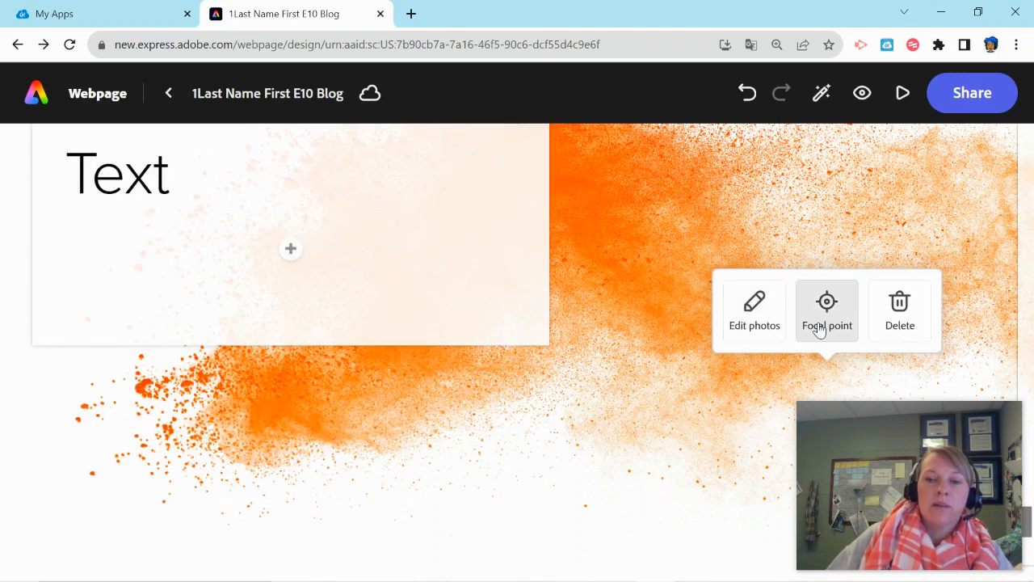
Insert a split layout below the glideshow and add a text block reading "Add Text" to its blank half.
{"action": "scroll", "coordinate": [684, 350], "scroll_direction": "down", "scroll_amount": 3}
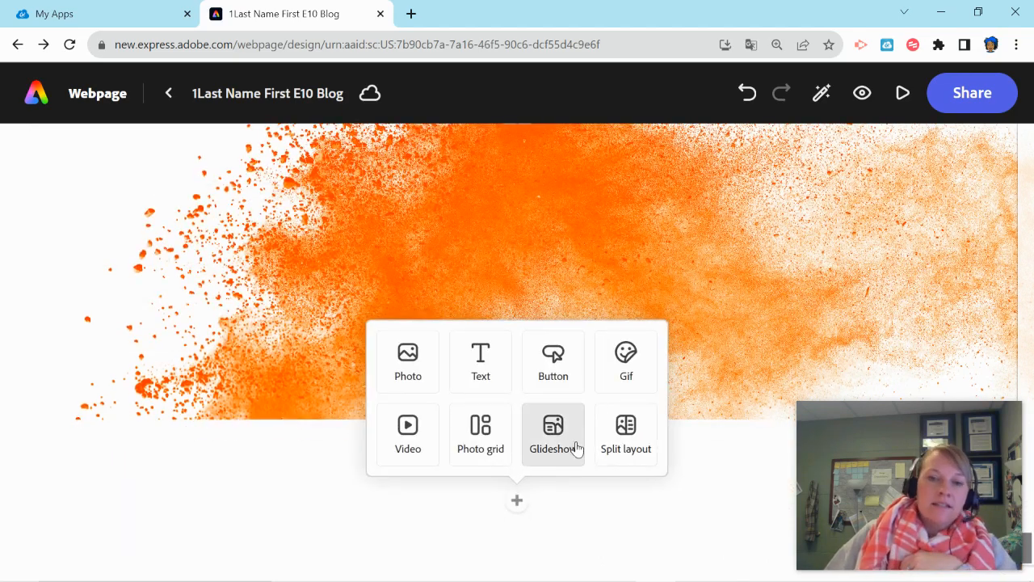
{"action": "left_click", "coordinate": [624, 428]}
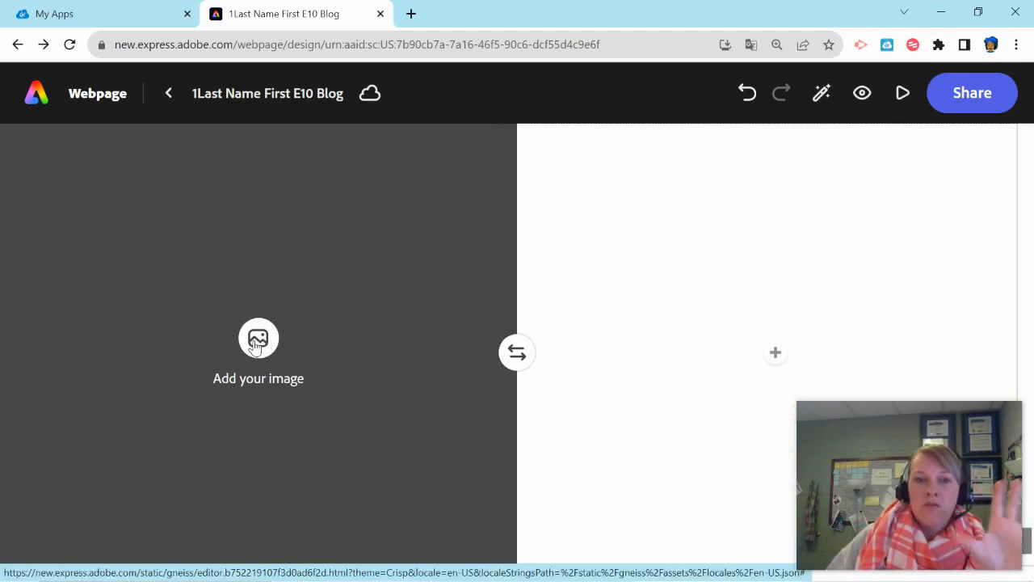
{"action": "left_click", "coordinate": [775, 354]}
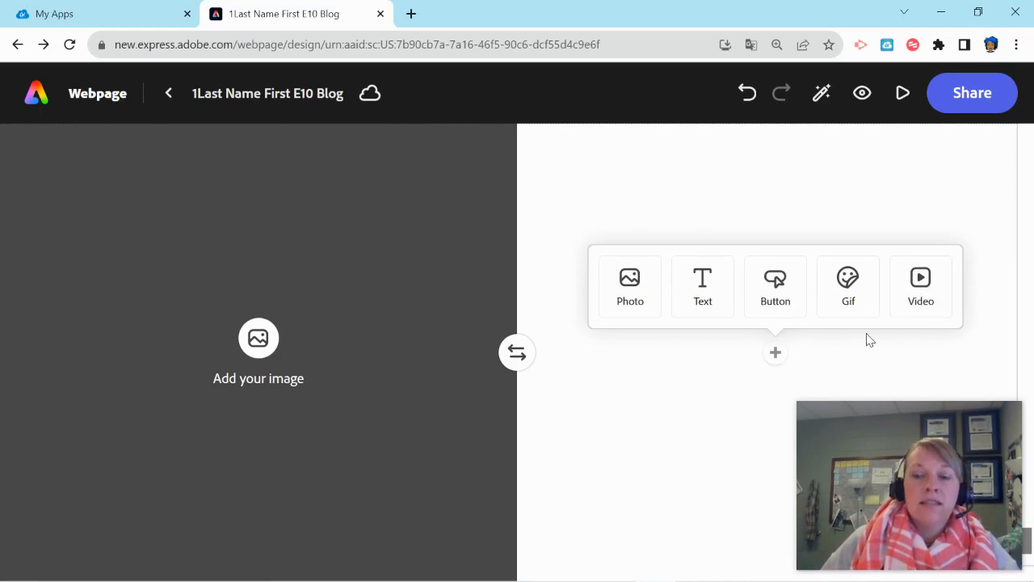
{"action": "left_click", "coordinate": [703, 298]}
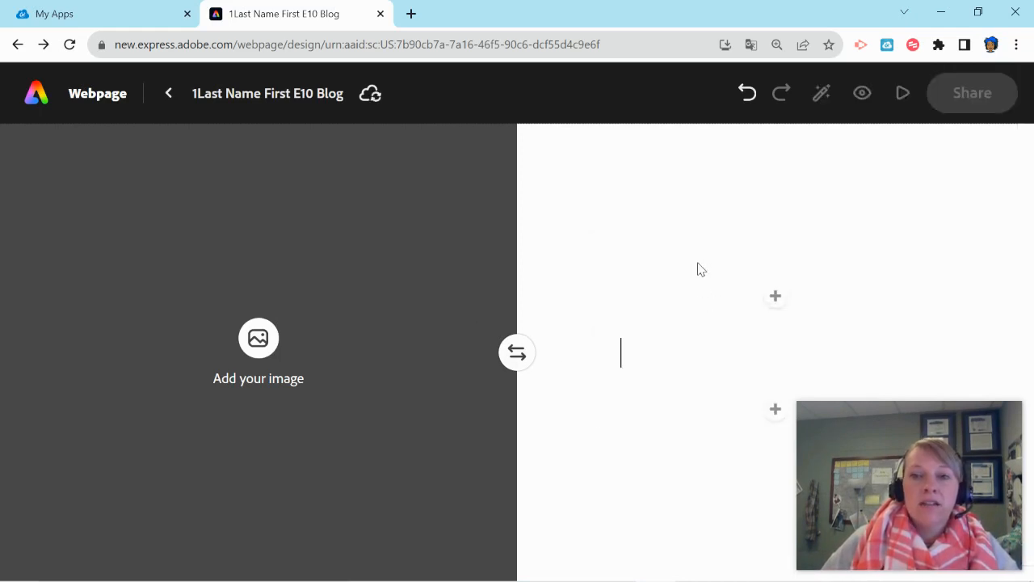
{"action": "type", "text": "Add Text"}
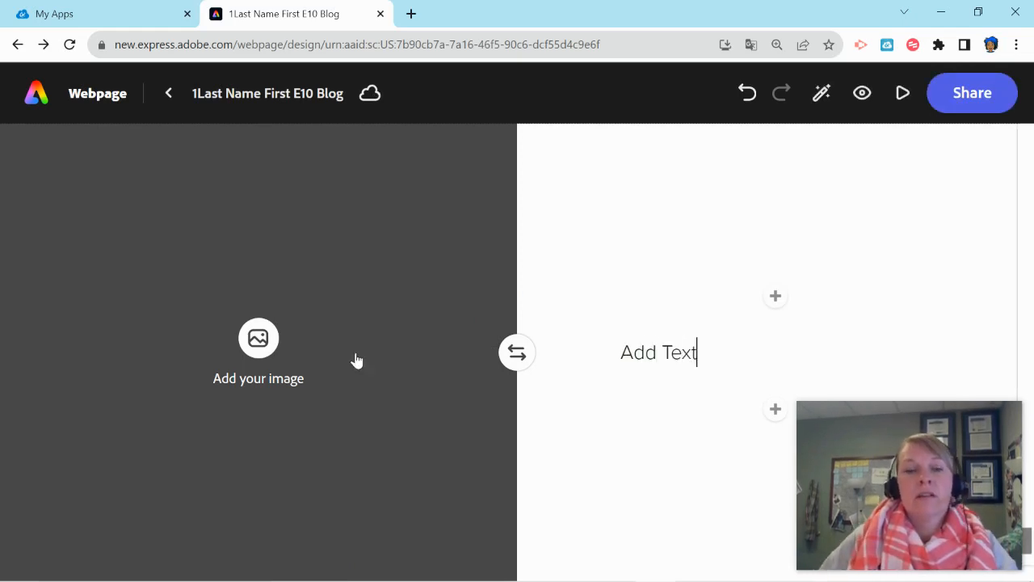
Fill the split layout's image half with the pink basketball and yellow paddle stock photo from the Wellness collection.
{"action": "left_click", "coordinate": [266, 359]}
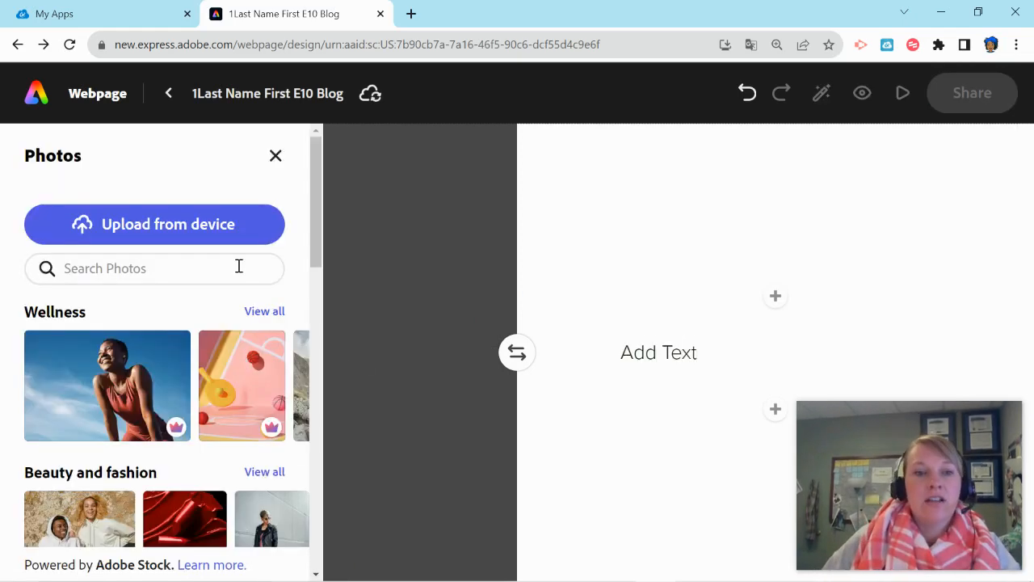
{"action": "left_click", "coordinate": [254, 372]}
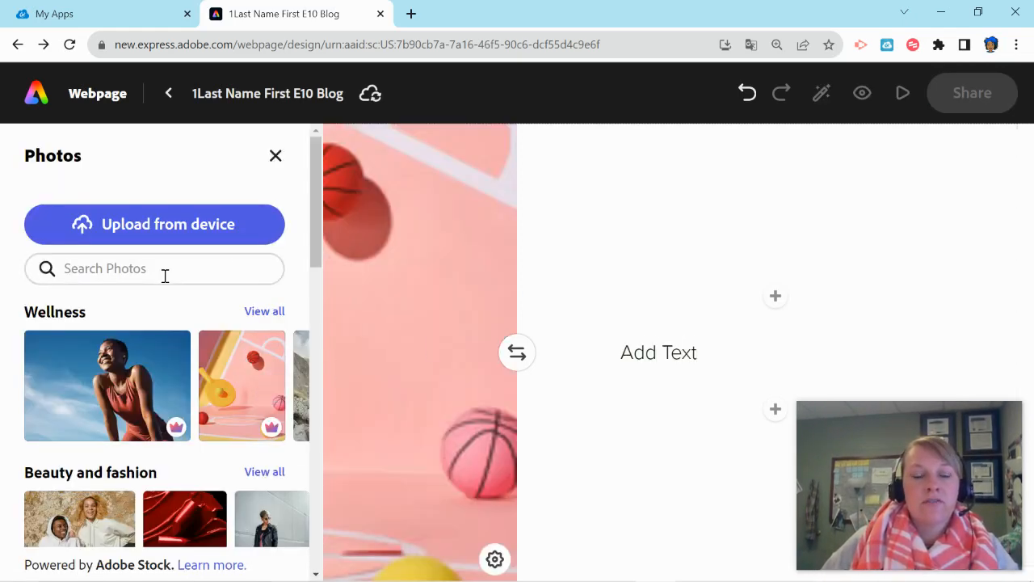
{"action": "left_click", "coordinate": [598, 491]}
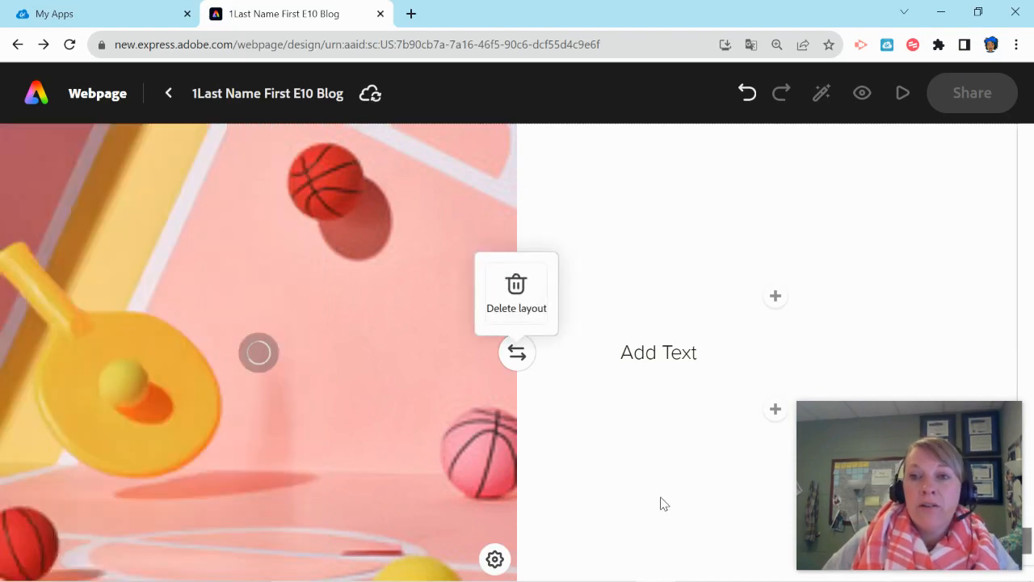
{"action": "left_click", "coordinate": [890, 235]}
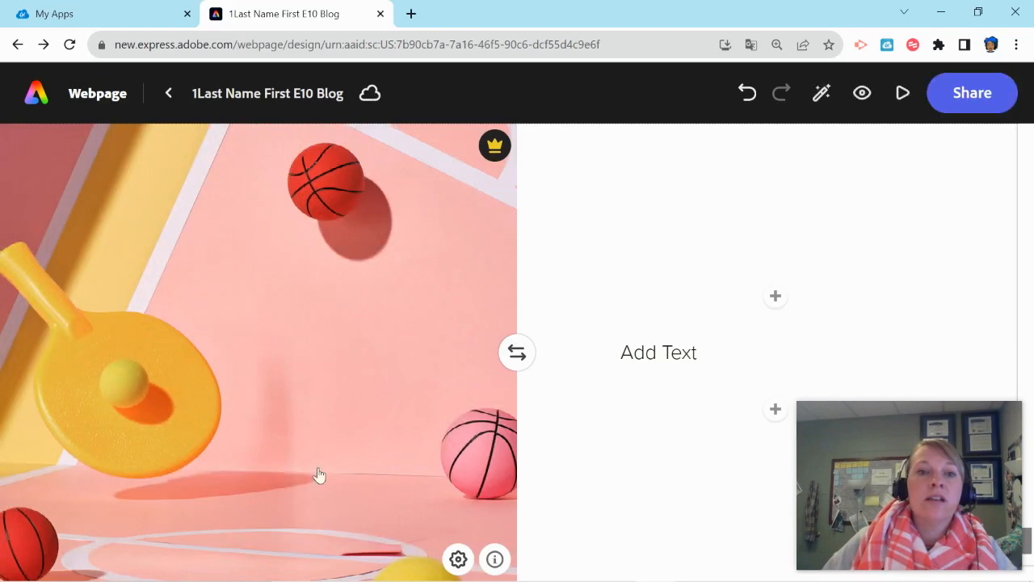
Open collaborator sharing for the webpage, set access to "Anyone with the link" and copy the share link.
{"action": "left_click", "coordinate": [959, 106]}
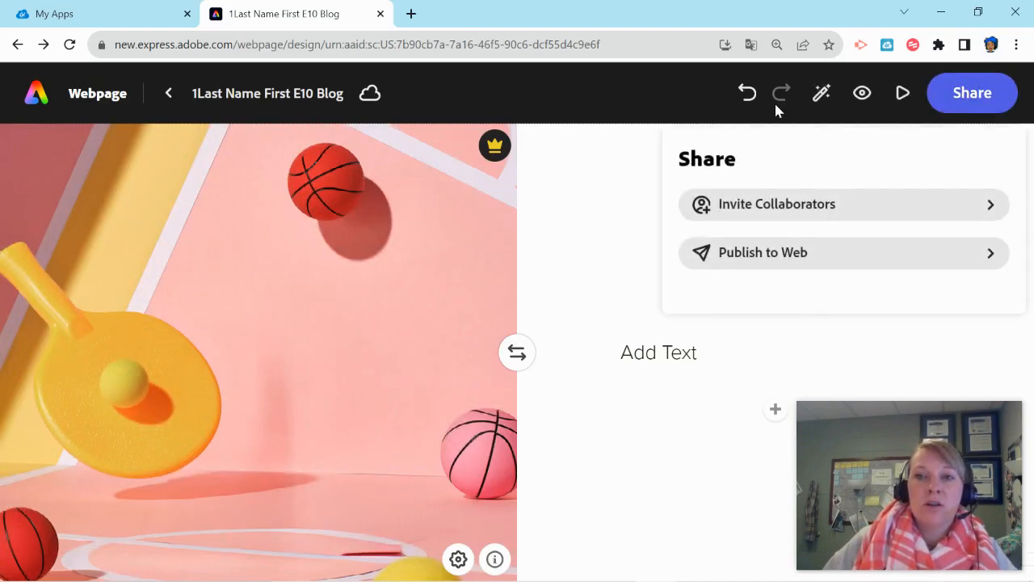
{"action": "left_click", "coordinate": [777, 204]}
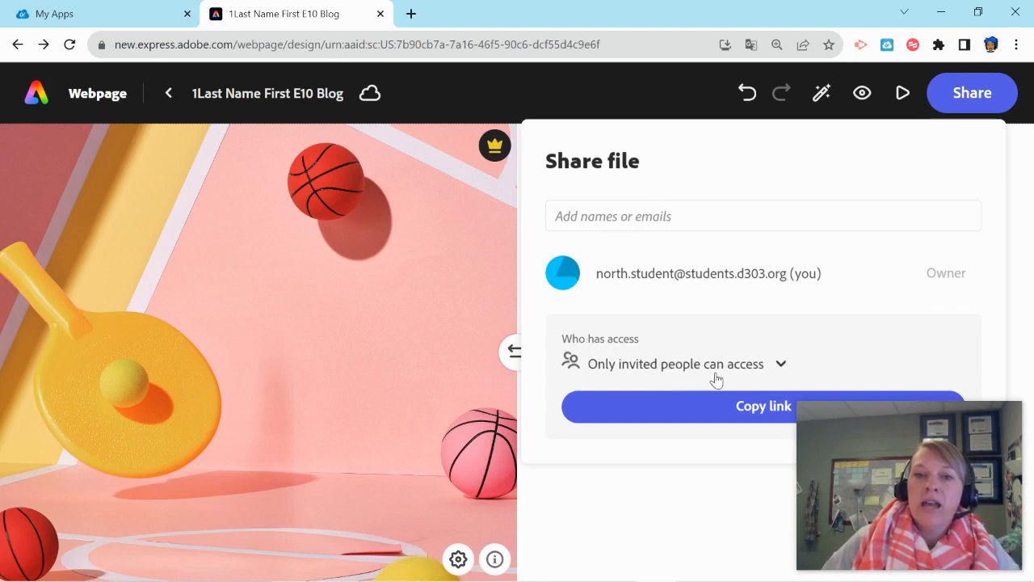
{"action": "left_click", "coordinate": [776, 368]}
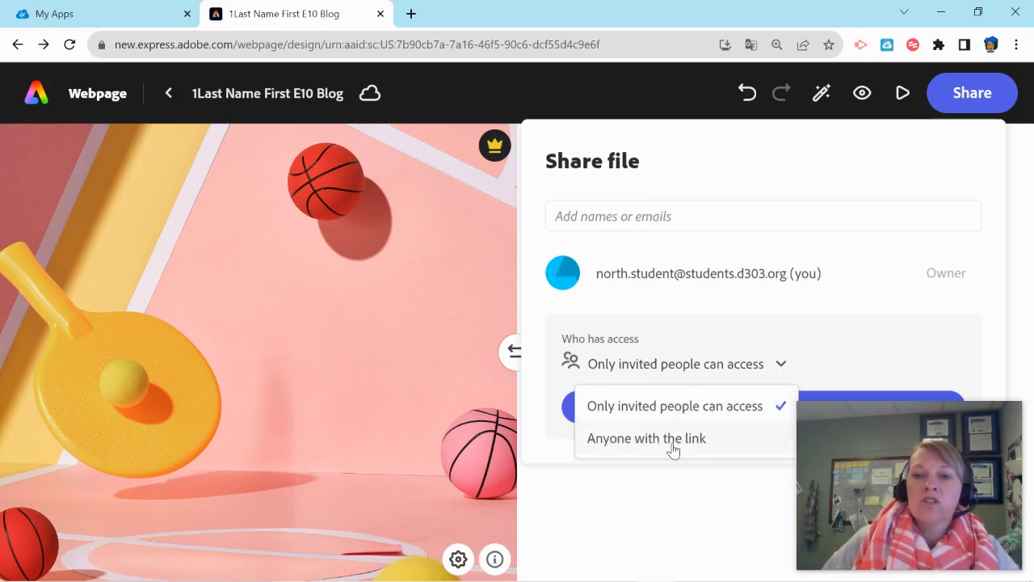
{"action": "left_click", "coordinate": [620, 443]}
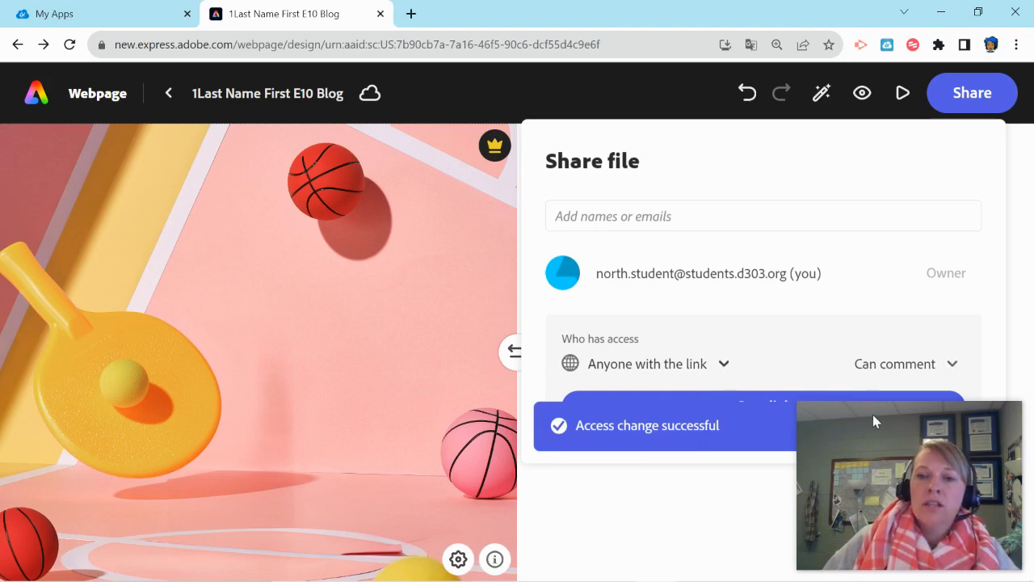
{"action": "left_click_drag", "start_coordinate": [873, 421], "coordinate": [388, 415]}
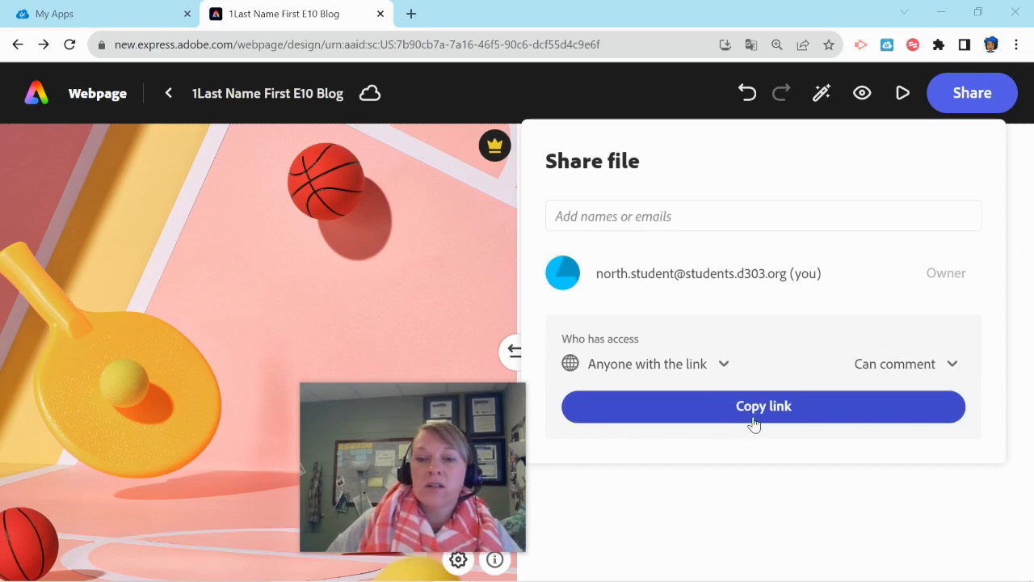
{"action": "left_click", "coordinate": [758, 414]}
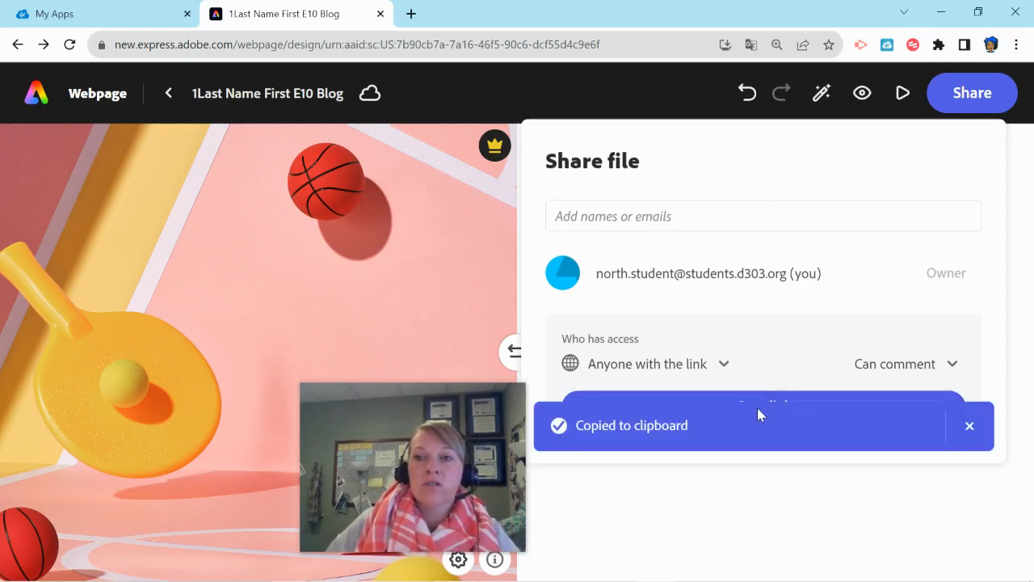